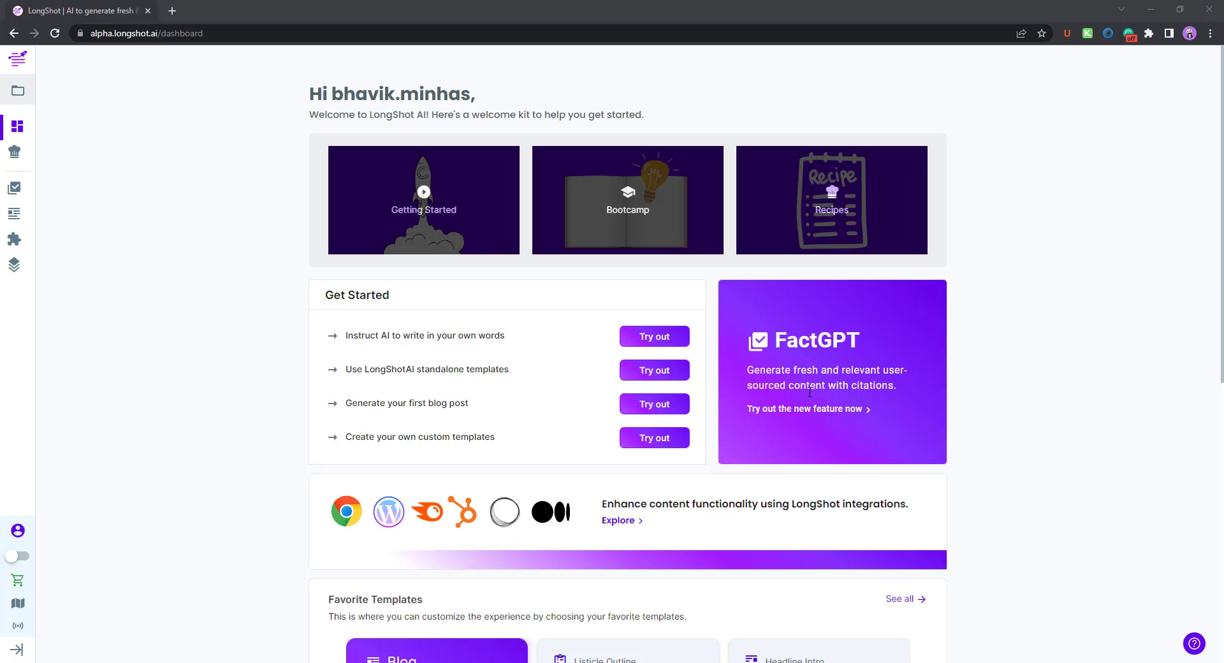
# - Open FactGPT with a blank document in the editor and clear the prefilled command
pyautogui.click(805, 411)
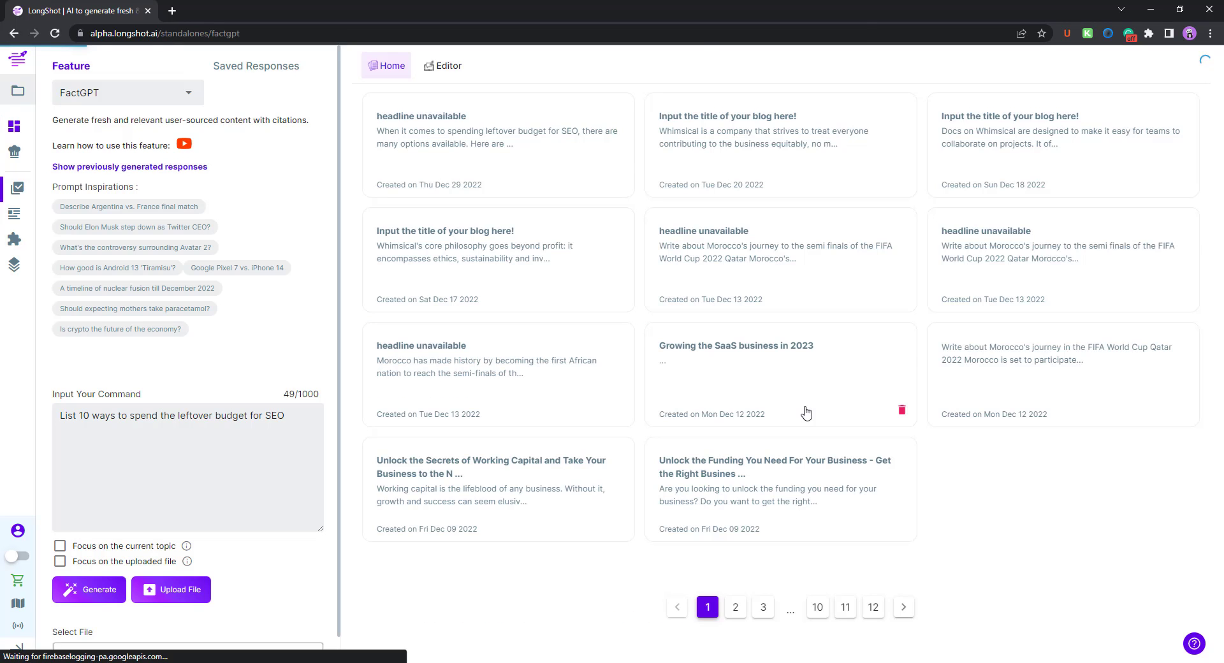
pyautogui.click(524, 104)
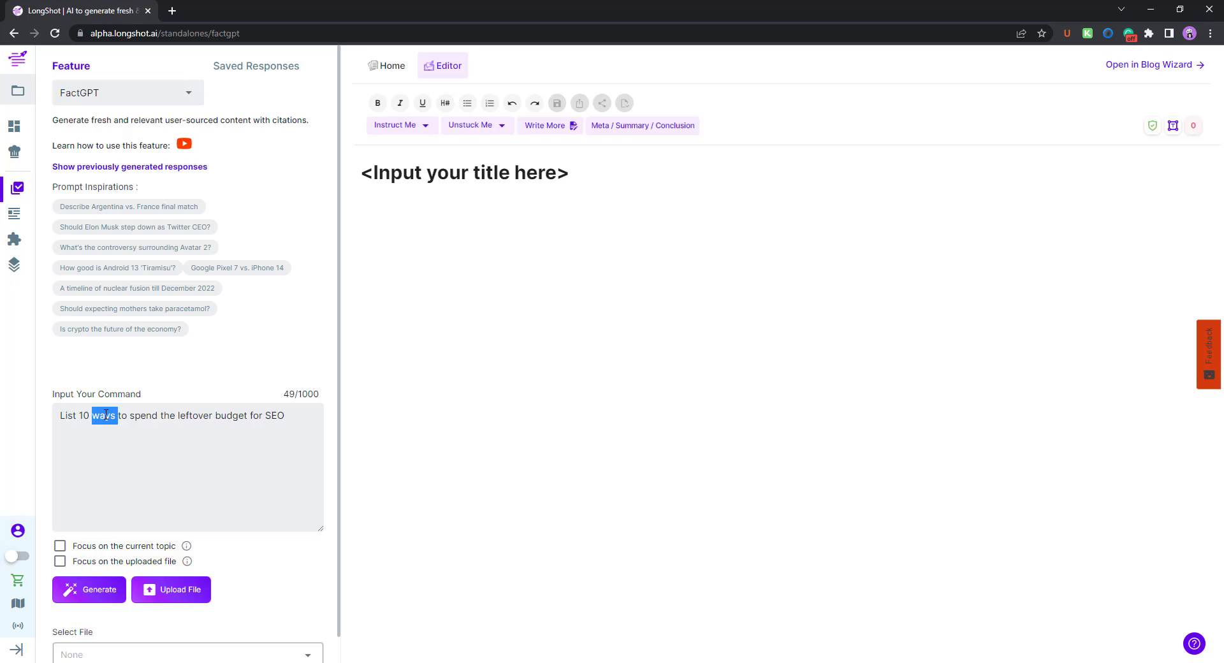
pyautogui.tripleClick(106, 415)
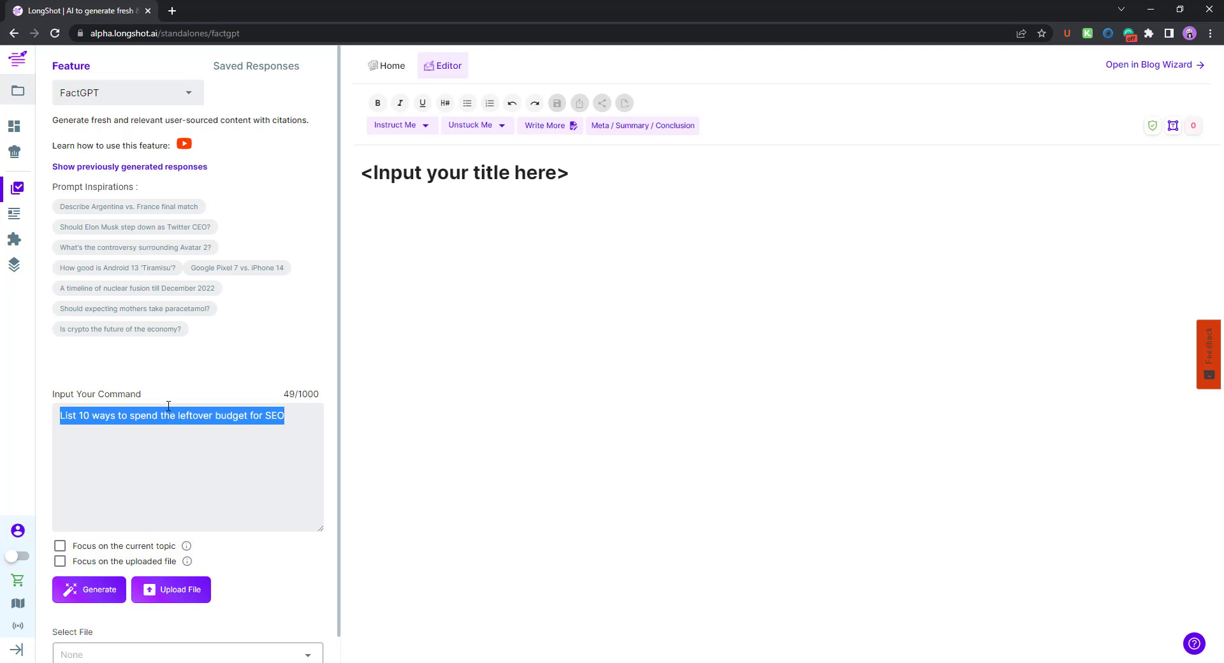
pyautogui.press('BackSpace')
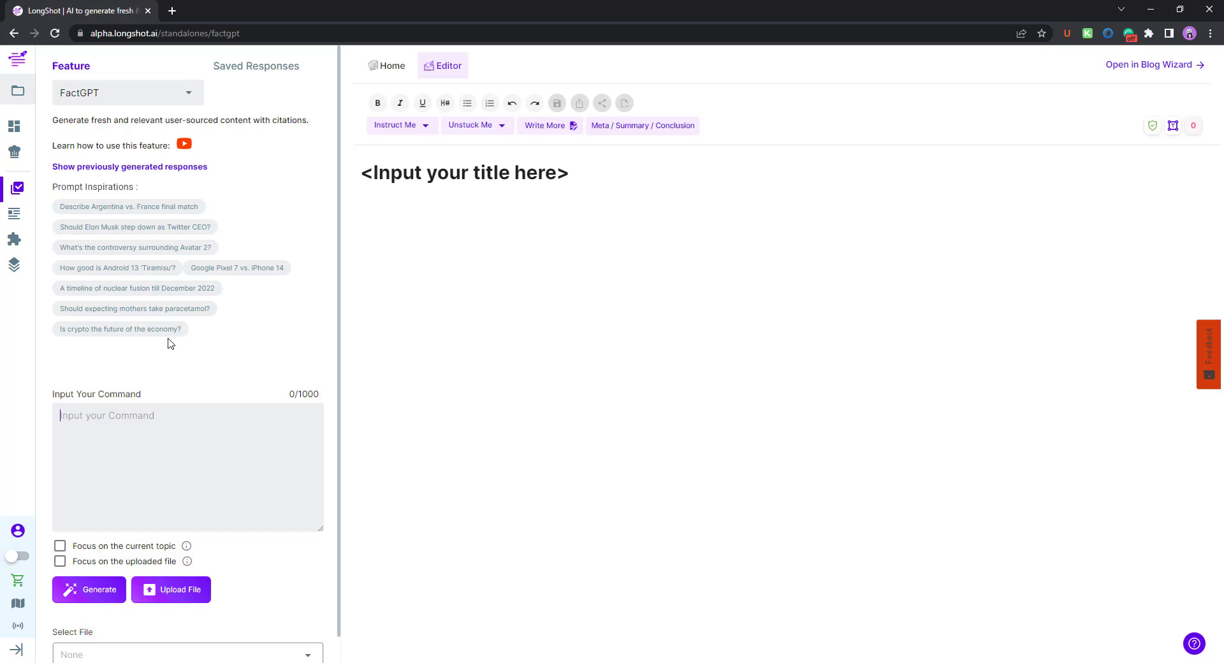
# - Load the prompt inspiration "A timeline of nuclear fusion till December 2022" as the command
pyautogui.click(153, 310)
pyautogui.click(184, 289)
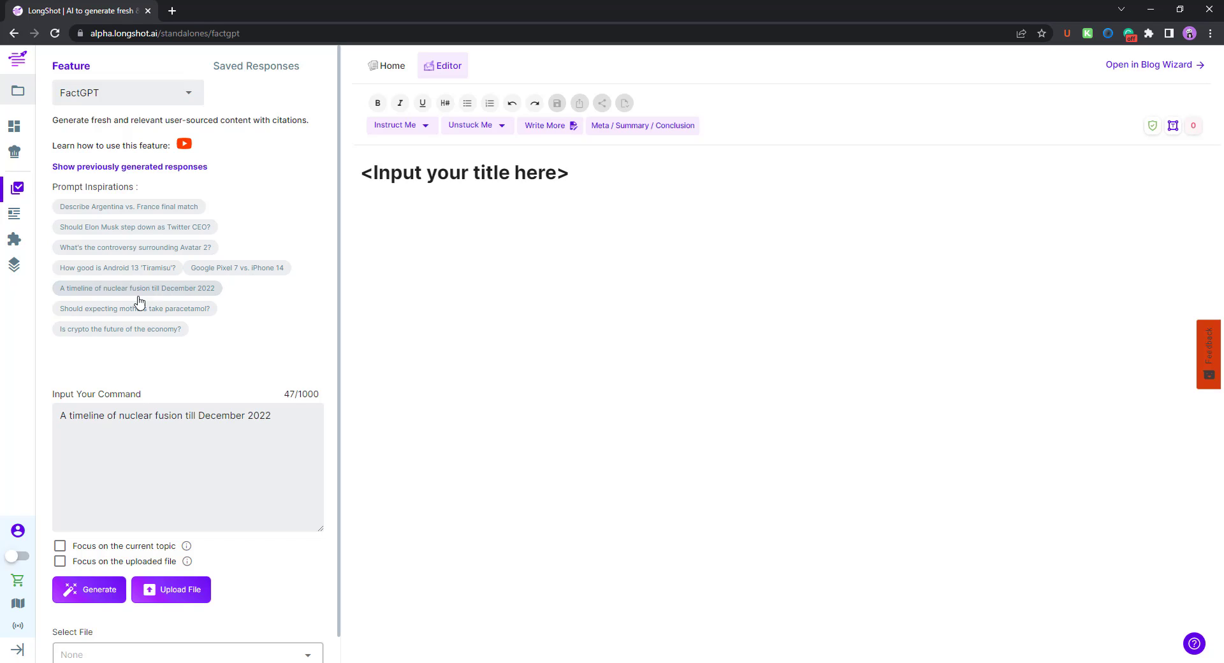
pyautogui.moveTo(67, 415); pyautogui.dragTo(226, 417)
pyautogui.click(267, 428)
pyautogui.click(171, 456)
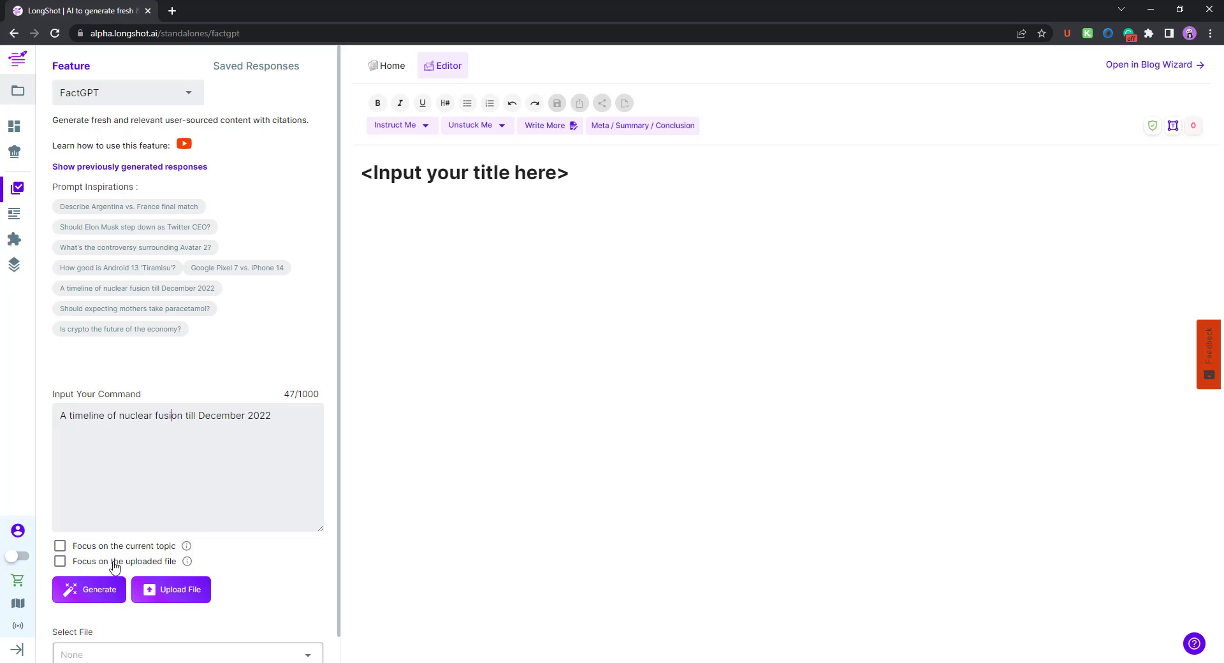
# - Enable focus on the current topic, reword the command to "Write the timeline of nuclear fusion till December 2022", and generate the response
pyautogui.click(60, 546)
pyautogui.click(63, 423)
pyautogui.write('Writy')
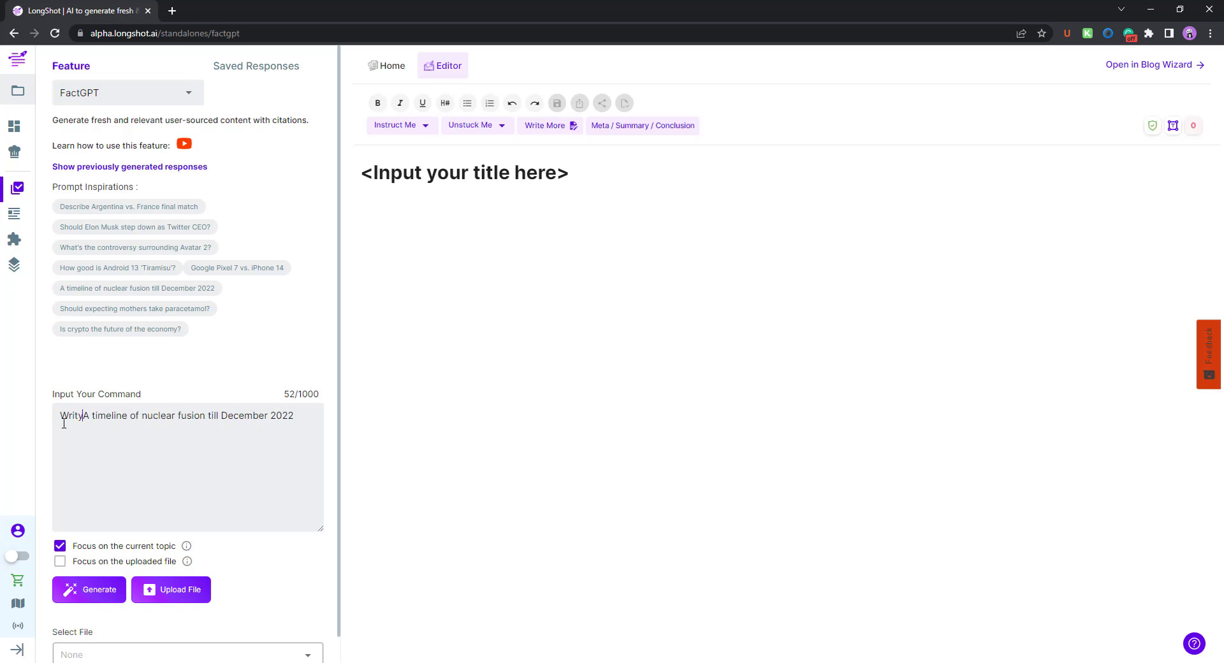
pyautogui.press('BackSpace')
pyautogui.write('e a')
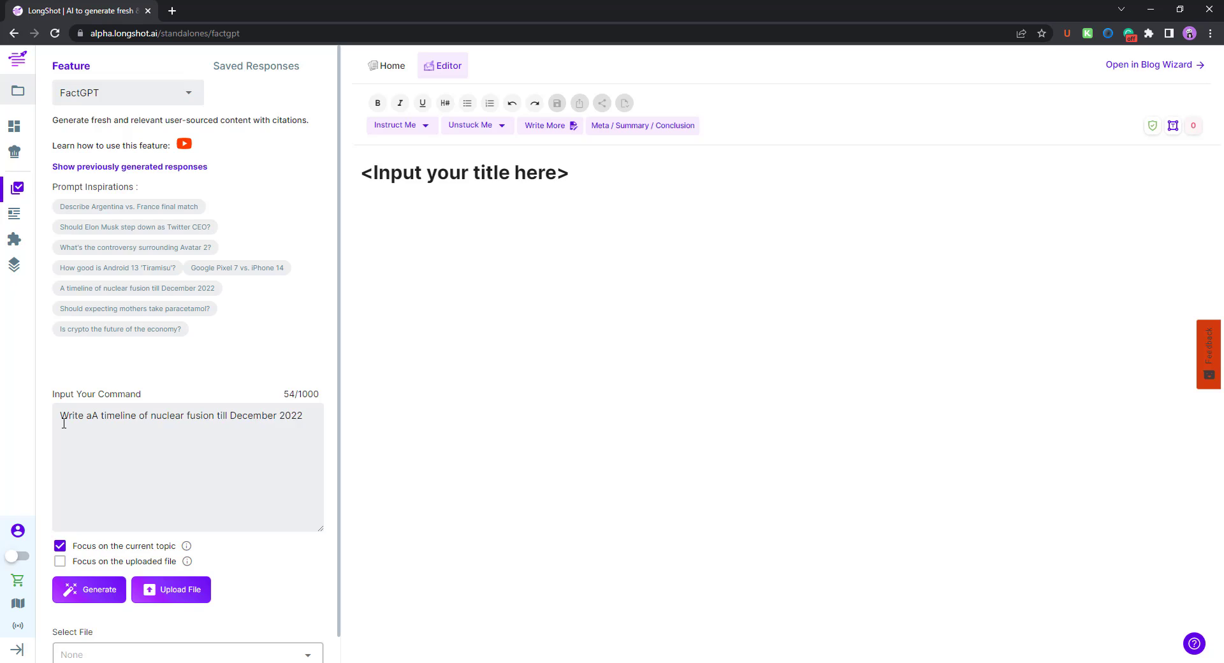
pyautogui.press('BackSpace')
pyautogui.press('Delete')
pyautogui.write('rge')
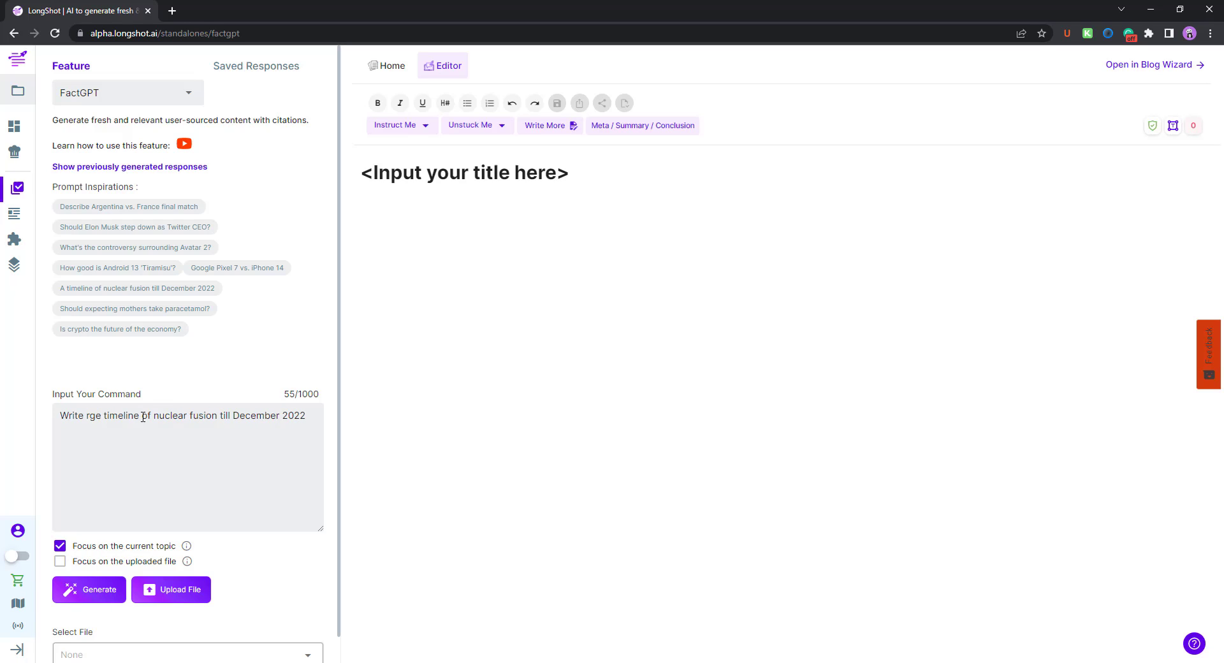
pyautogui.doubleClick(95, 416)
pyautogui.write('the')
pyautogui.click(115, 602)
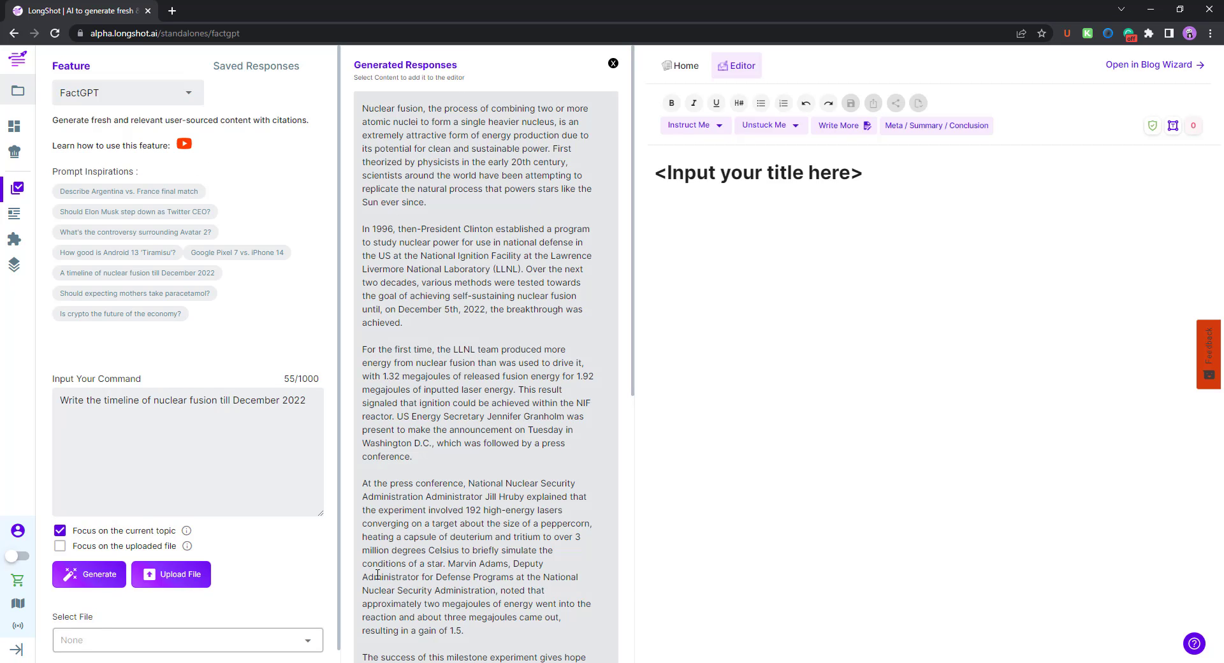
# - Add the generated nuclear fusion response to the editor and close the generated responses
pyautogui.scroll(-7, 491, 465)
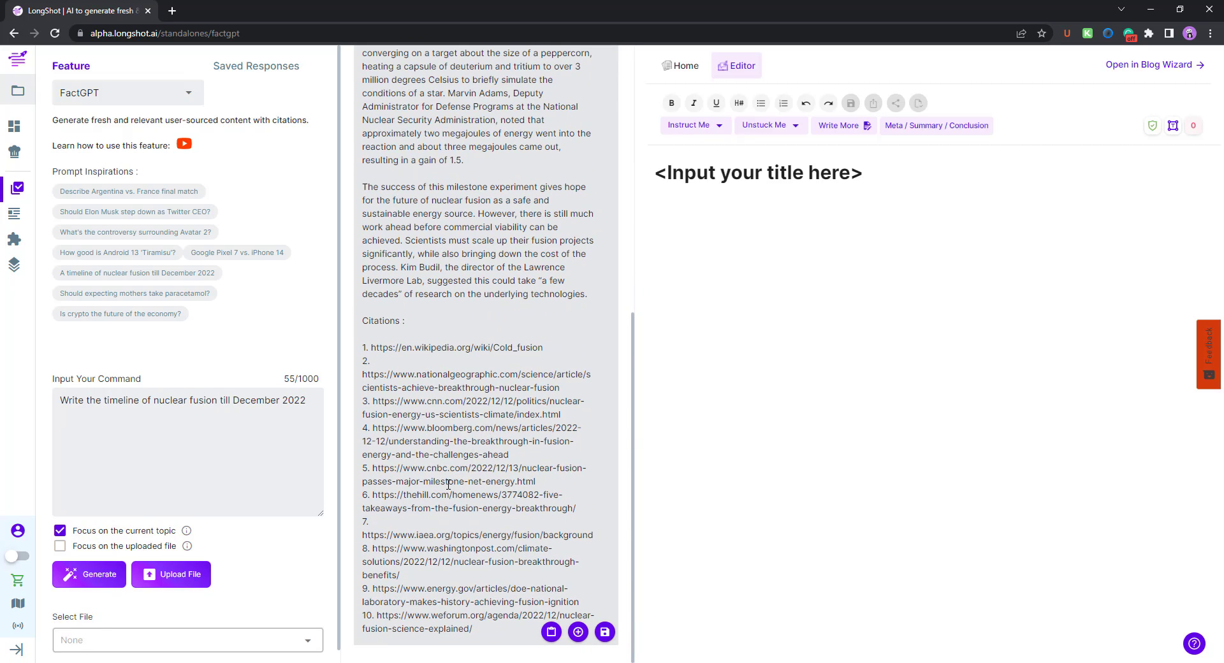
pyautogui.scroll(15, 551, 413)
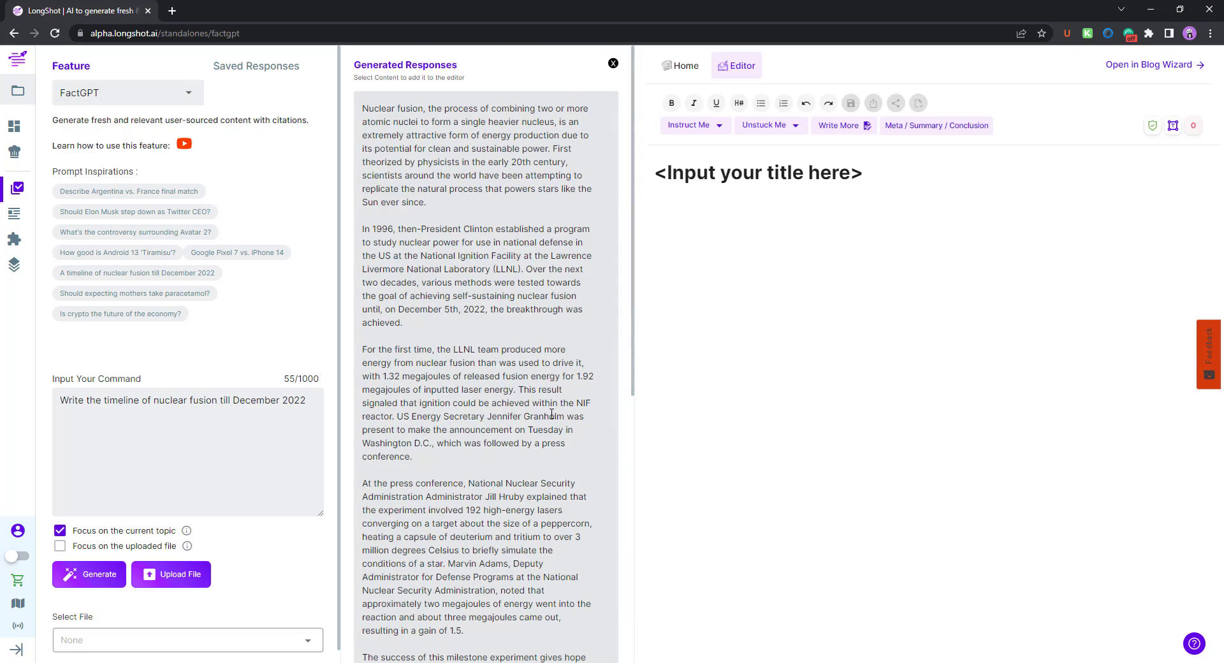
pyautogui.scroll(-15, 563, 596)
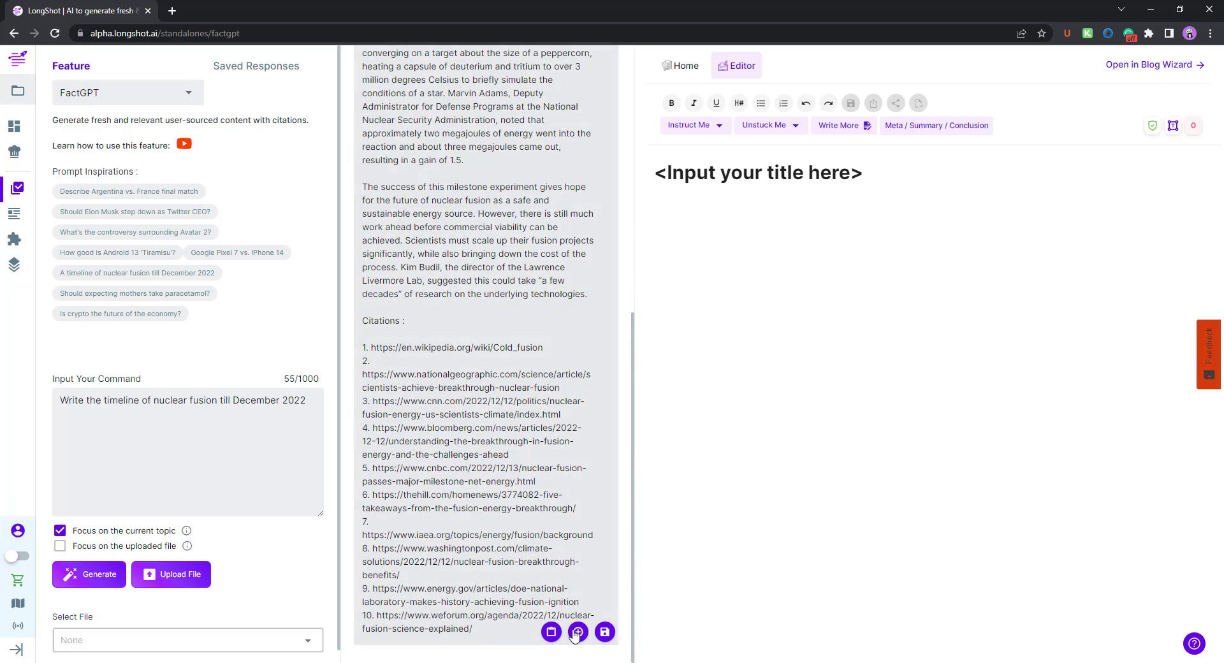
pyautogui.click(578, 632)
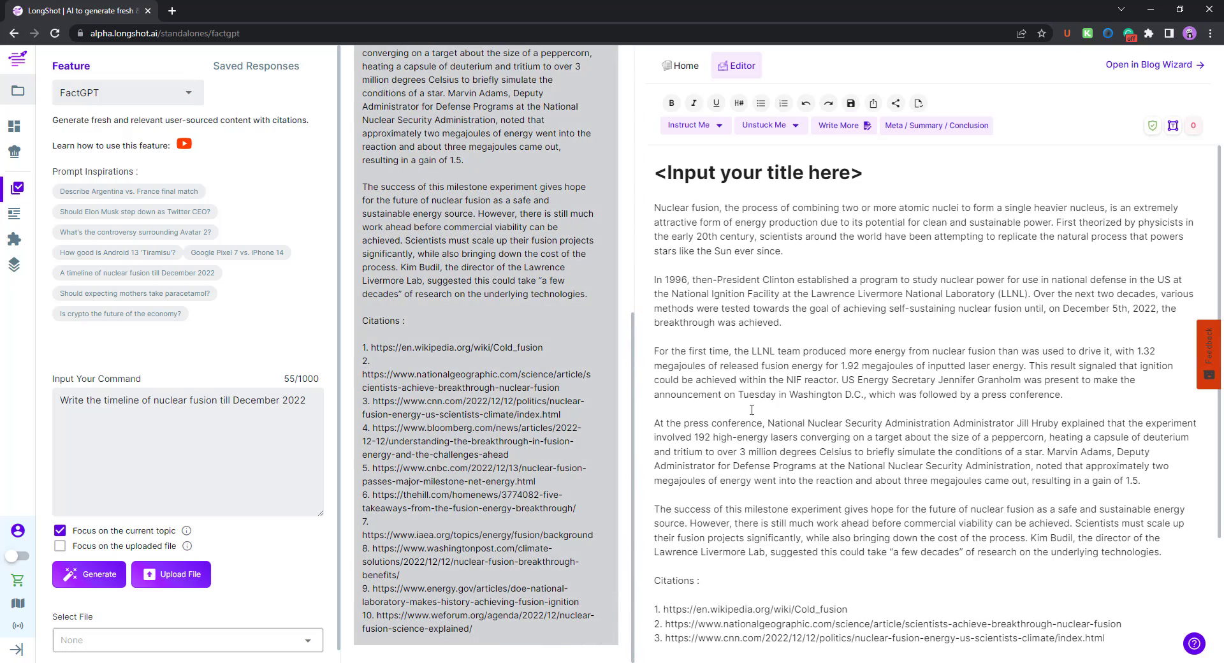
pyautogui.scroll(-3, 751, 410)
pyautogui.scroll(3, 751, 410)
pyautogui.scroll(15, 616, 90)
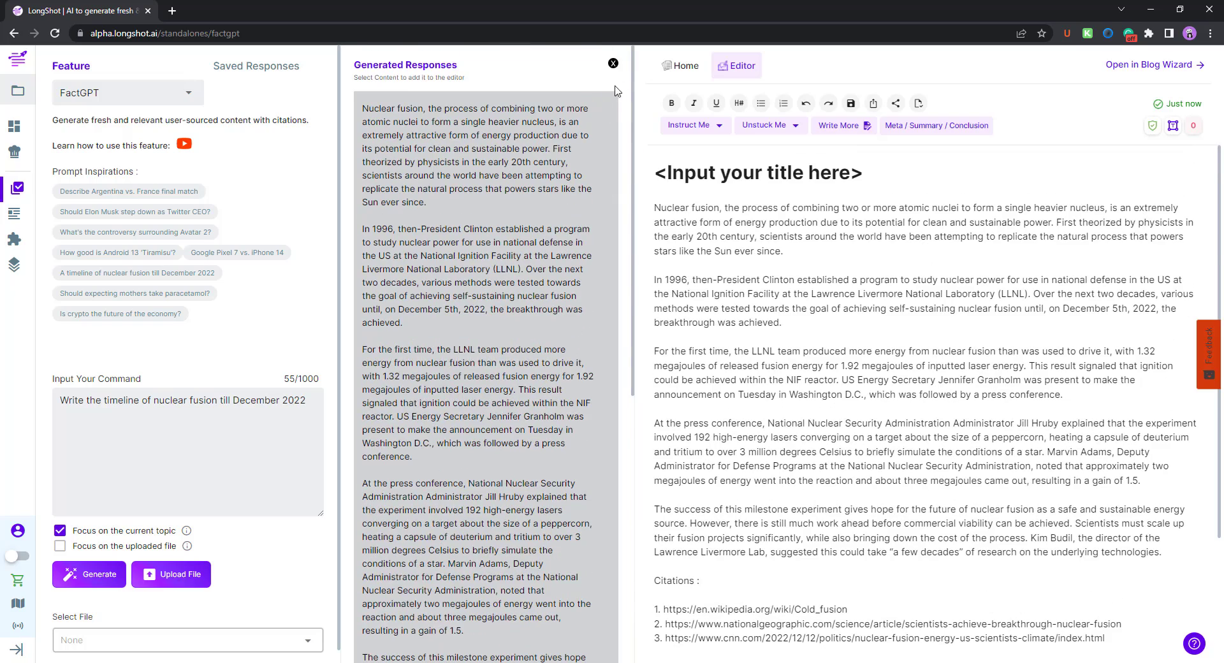
pyautogui.click(613, 63)
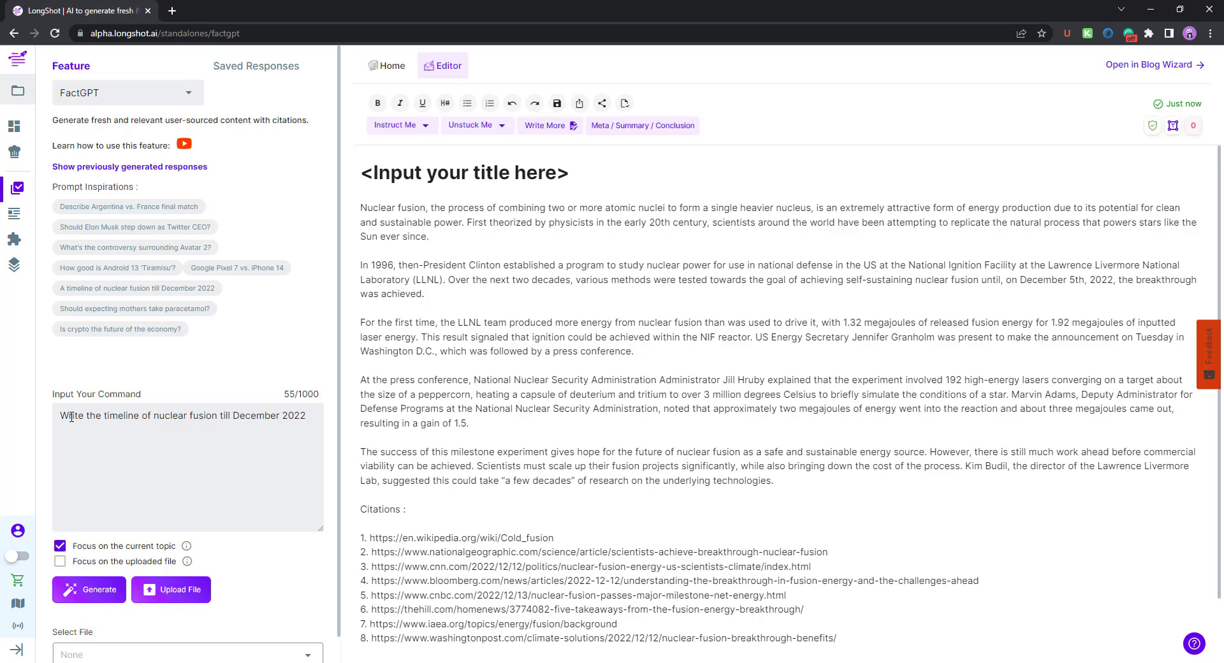
# - Review the nuclear fusion article against the command, examining the breakthrough date and the list of citations
pyautogui.moveTo(71, 418); pyautogui.dragTo(218, 418)
pyautogui.click(241, 418)
pyautogui.moveTo(998, 281); pyautogui.dragTo(1124, 285)
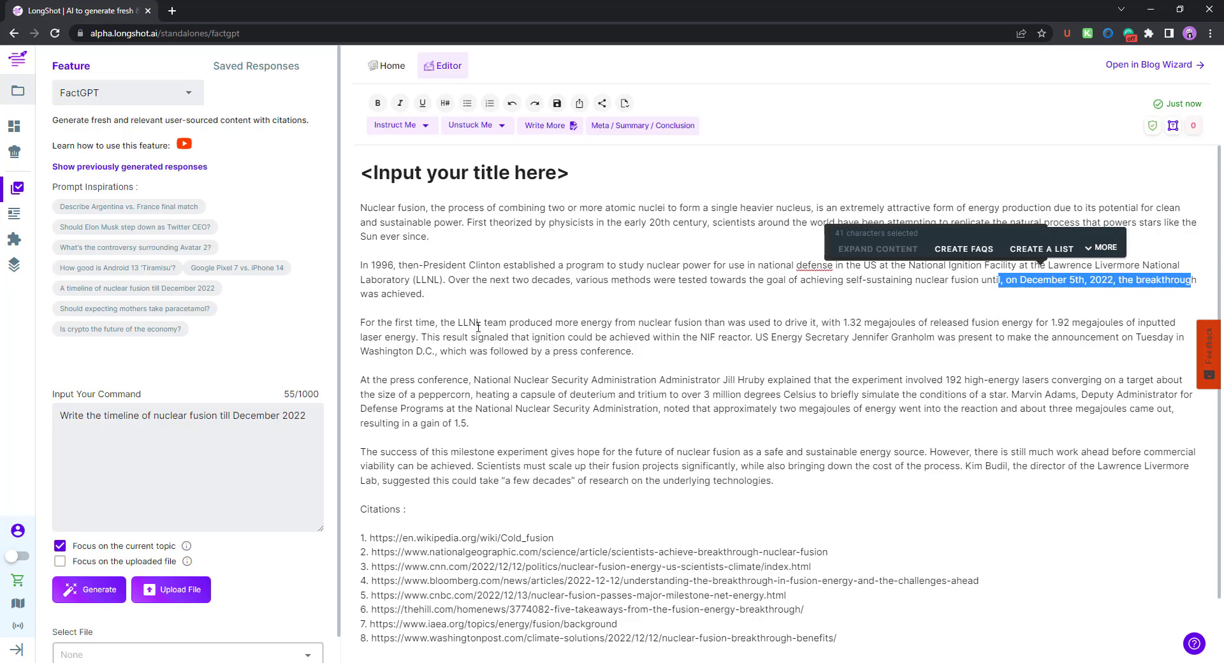
pyautogui.click(499, 364)
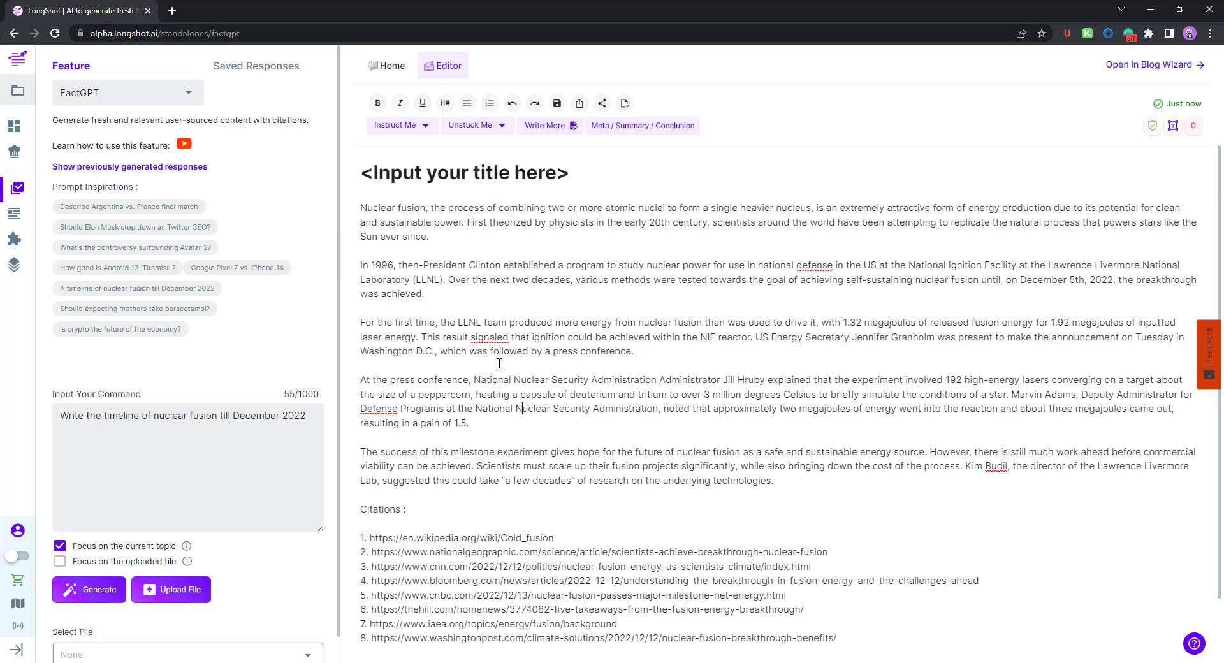
pyautogui.scroll(-1, 446, 408)
pyautogui.scroll(1, 546, 370)
pyautogui.scroll(-1, 446, 446)
pyautogui.moveTo(369, 488); pyautogui.dragTo(757, 604)
pyautogui.click(725, 611)
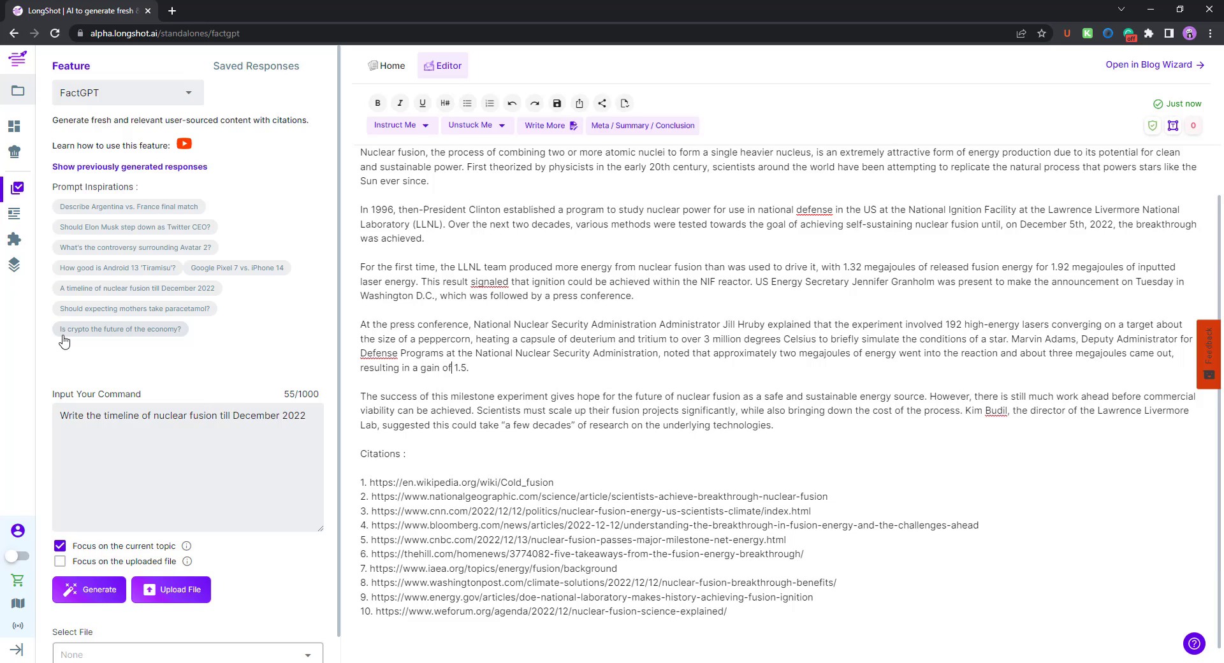
# - Load the "Google Pixel 7 vs. iPhone 14" prompt inspiration and prefix it with "Drop an in-depth review of the"
pyautogui.click(211, 273)
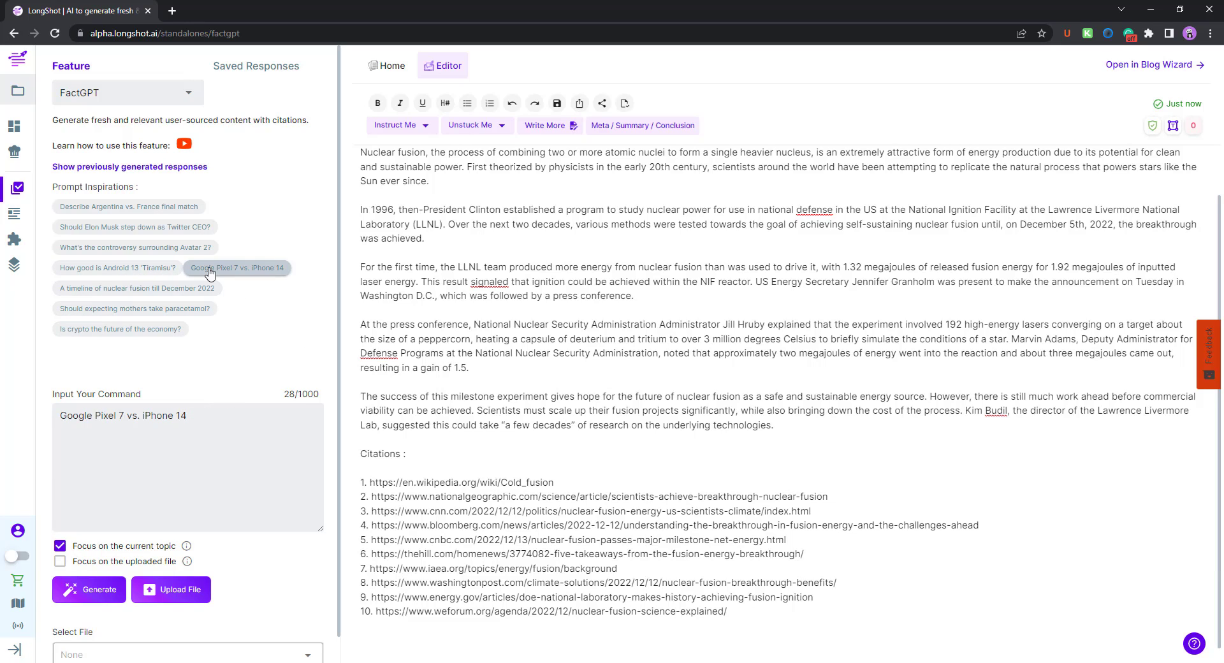
pyautogui.click(60, 414)
pyautogui.write('Drop a')
pyautogui.write('n in-dep')
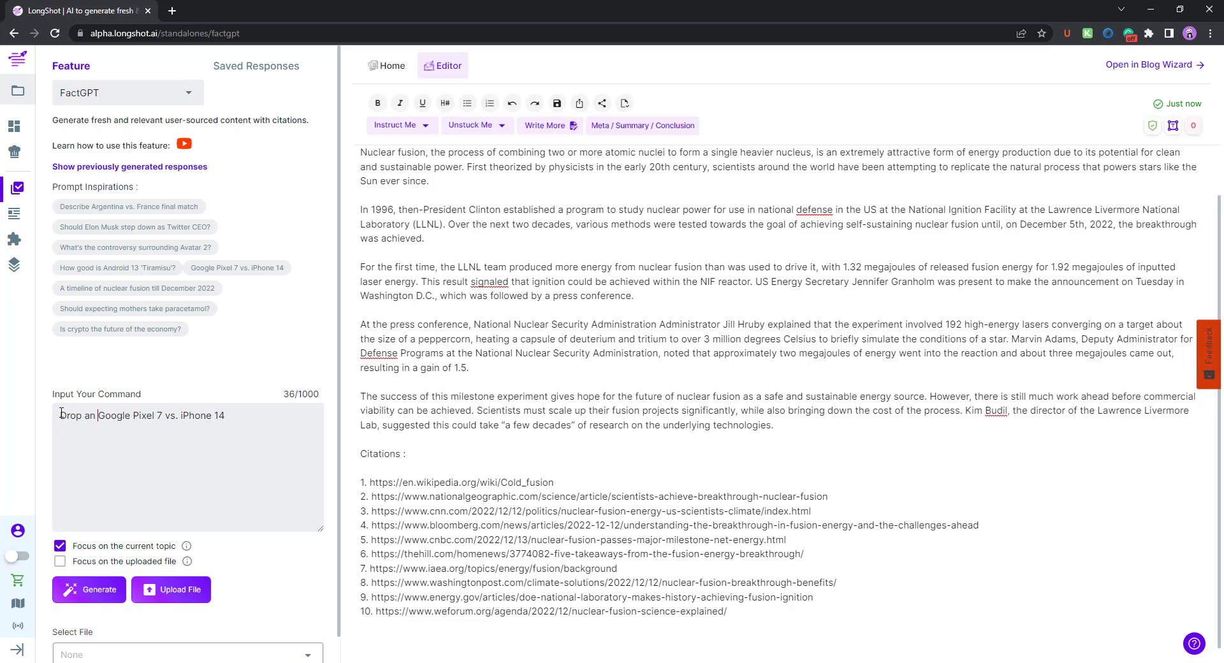
pyautogui.write('th review of t')
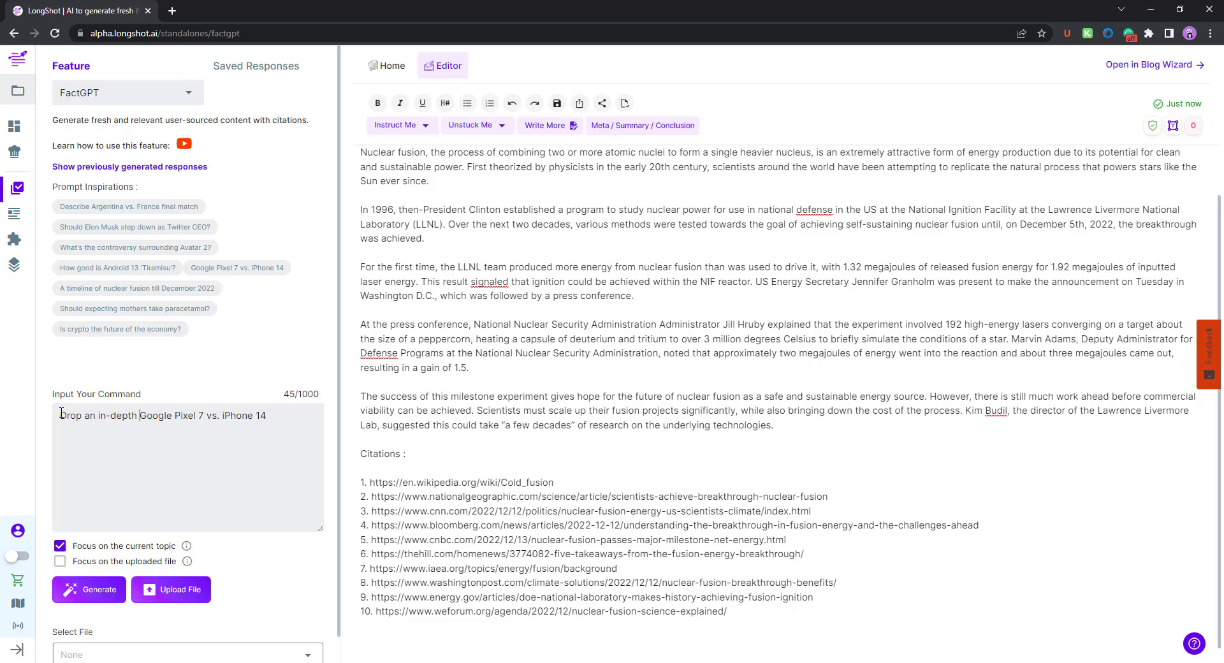
pyautogui.write('he')
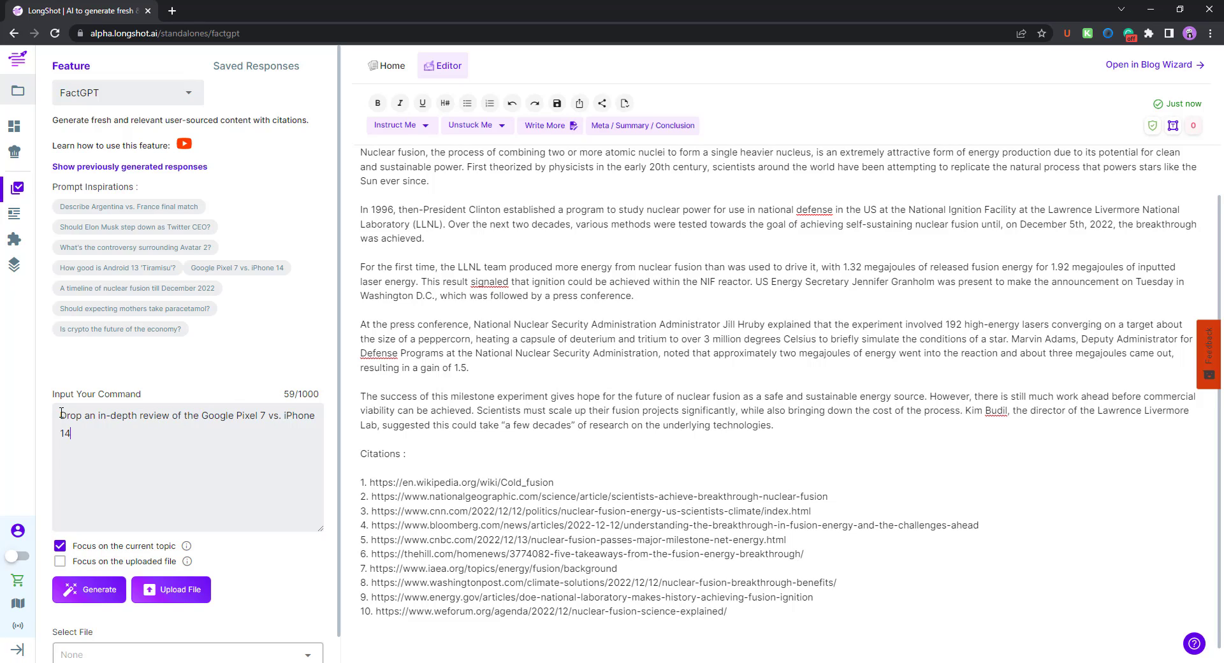
# - Replace "of the" in the command with "for" and generate the Google Pixel 7 vs. iPhone 14 review
pyautogui.doubleClick(178, 415)
pyautogui.write('for')
pyautogui.press('Right')
pyautogui.press('Delete')
pyautogui.press('Delete')
pyautogui.press('Delete')
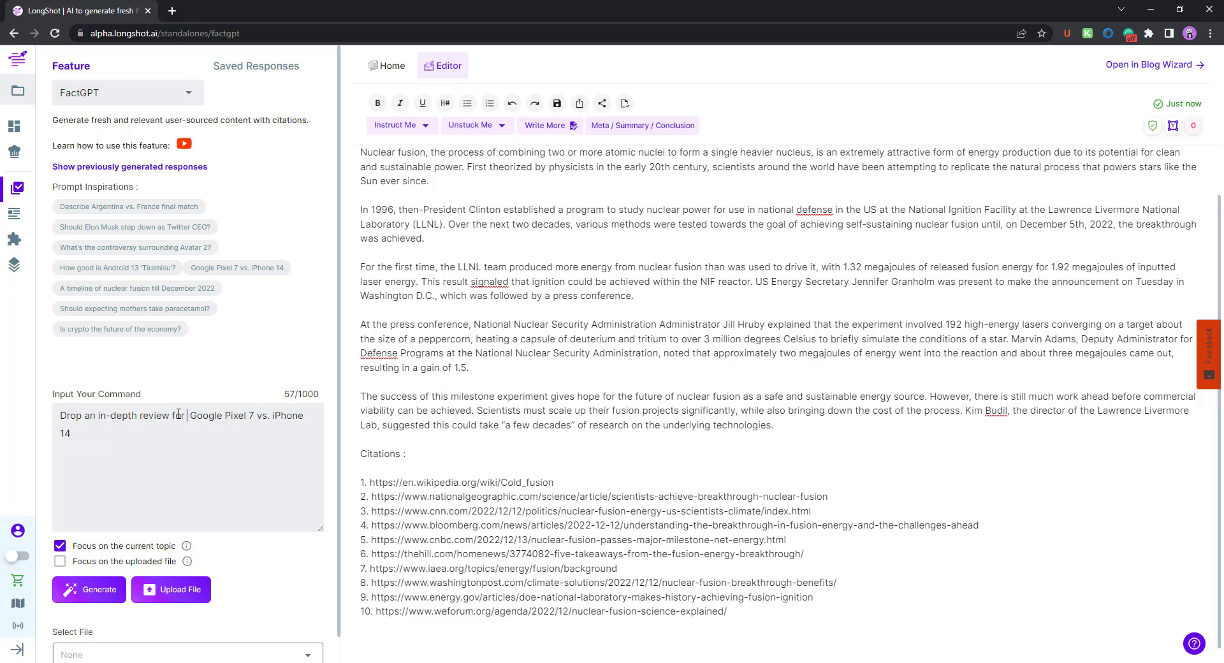
pyautogui.press('Delete')
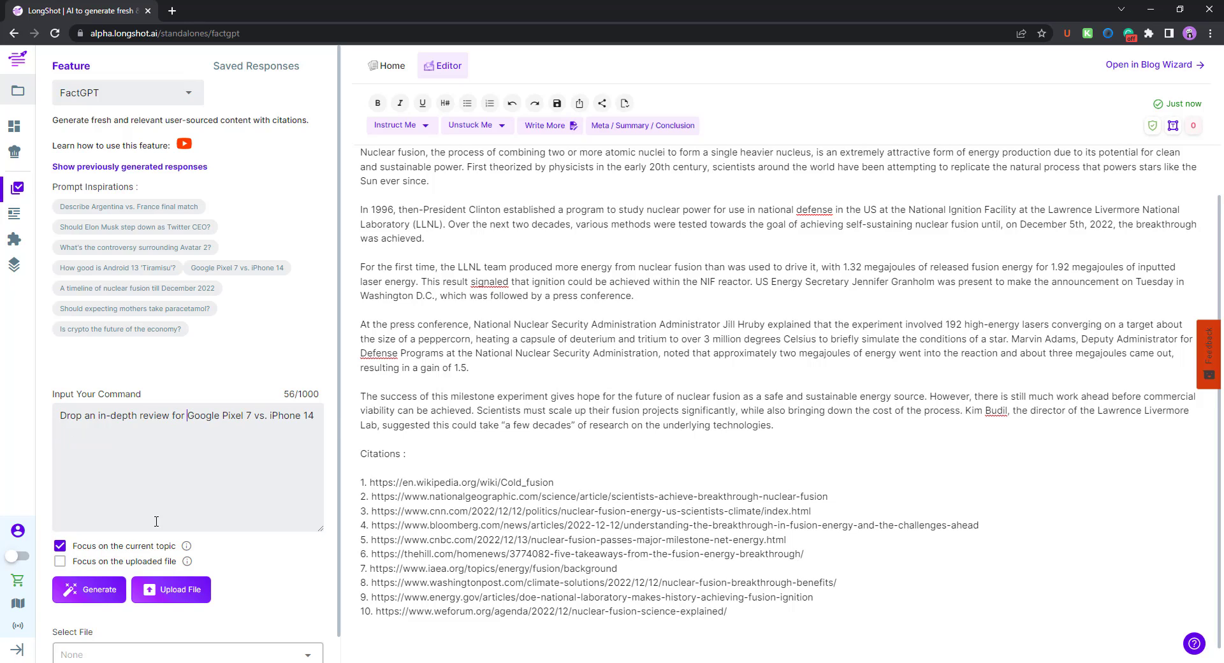
pyautogui.click(83, 593)
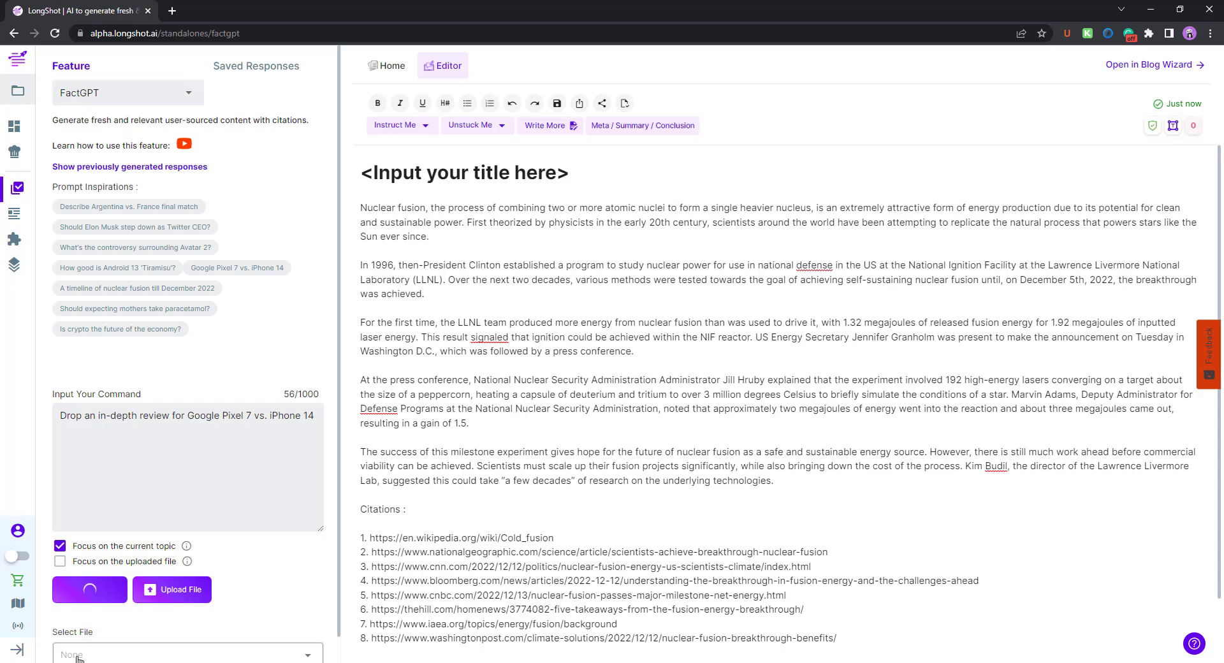
# - Replace the editor's entire content with the generated Google Pixel 7 vs. iPhone 14 review
pyautogui.scroll(-1, 171, 595)
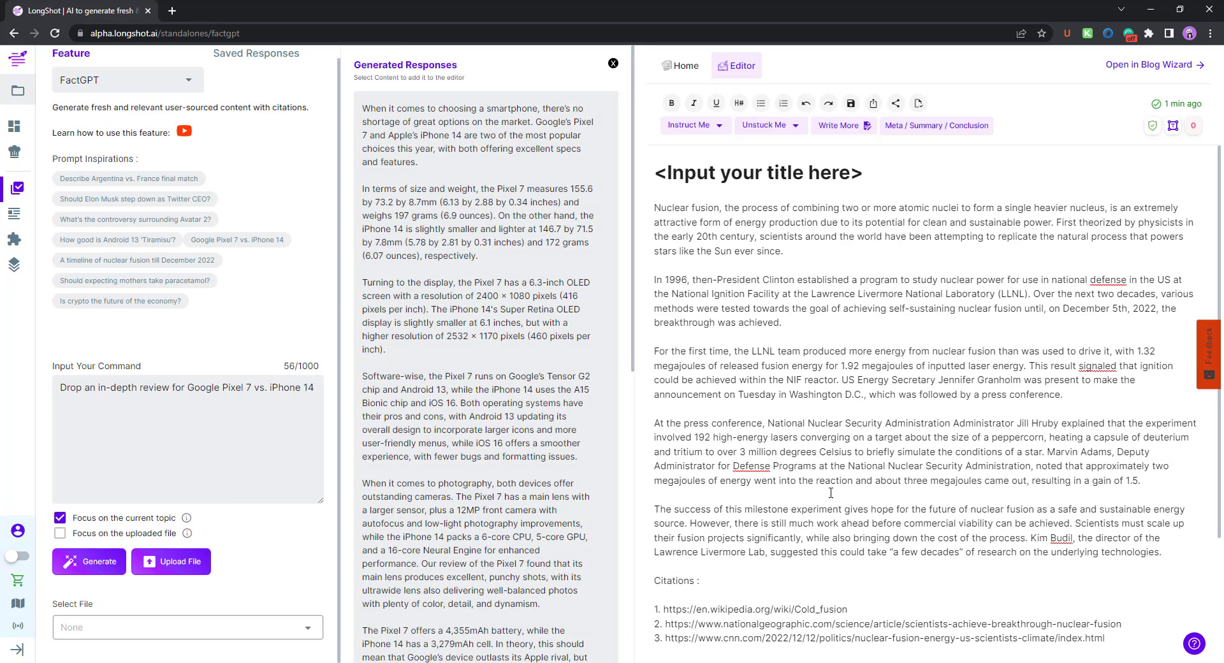
pyautogui.hotkey('ctrl', '-')
pyautogui.hotkey('ctrl', '-')
pyautogui.hotkey('ctrl', '+')
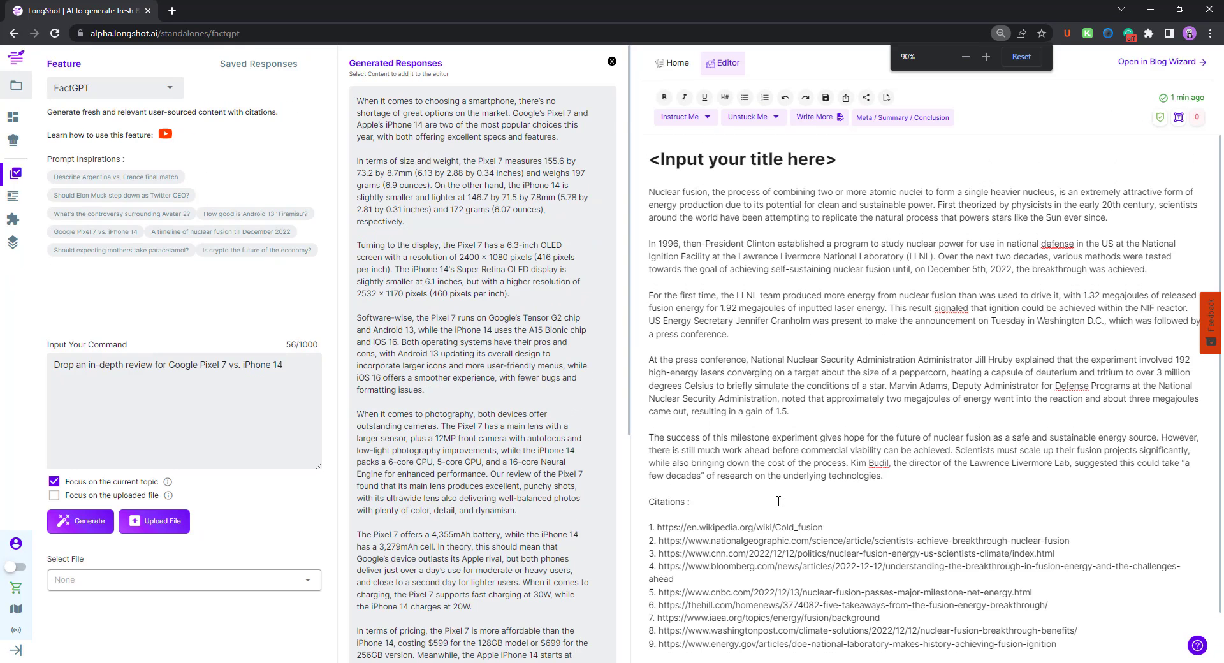
pyautogui.hotkey('ctrl', 'a')
pyautogui.press('BackSpace')
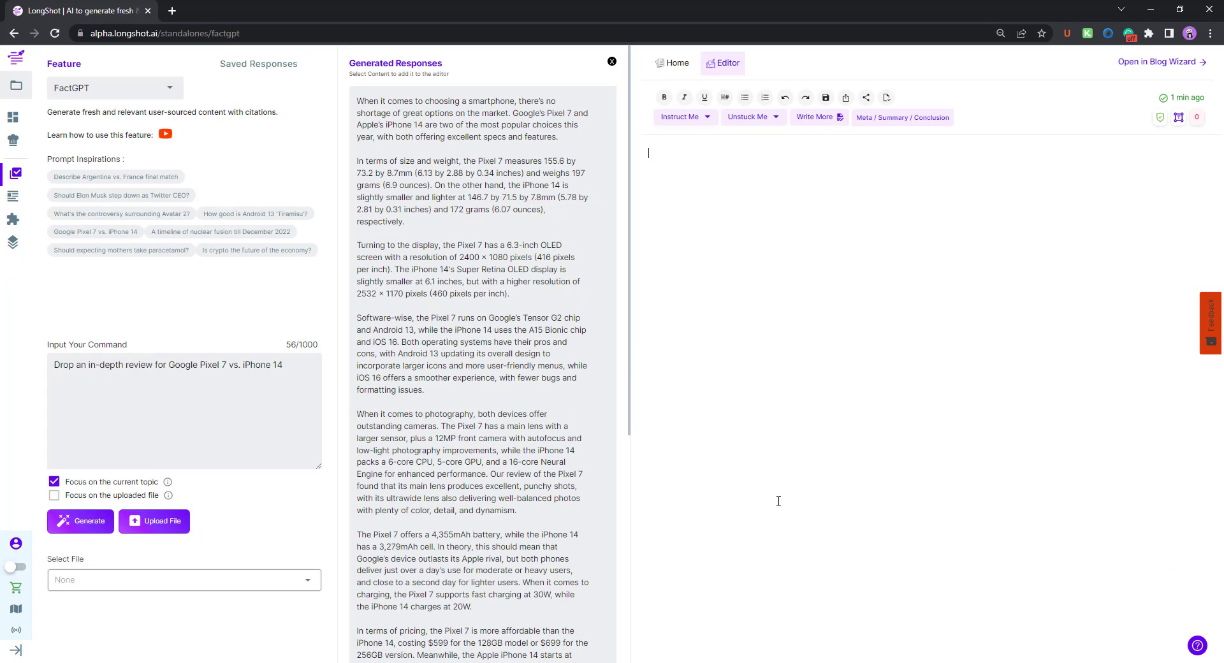
pyautogui.scroll(-6, 484, 446)
pyautogui.click(580, 635)
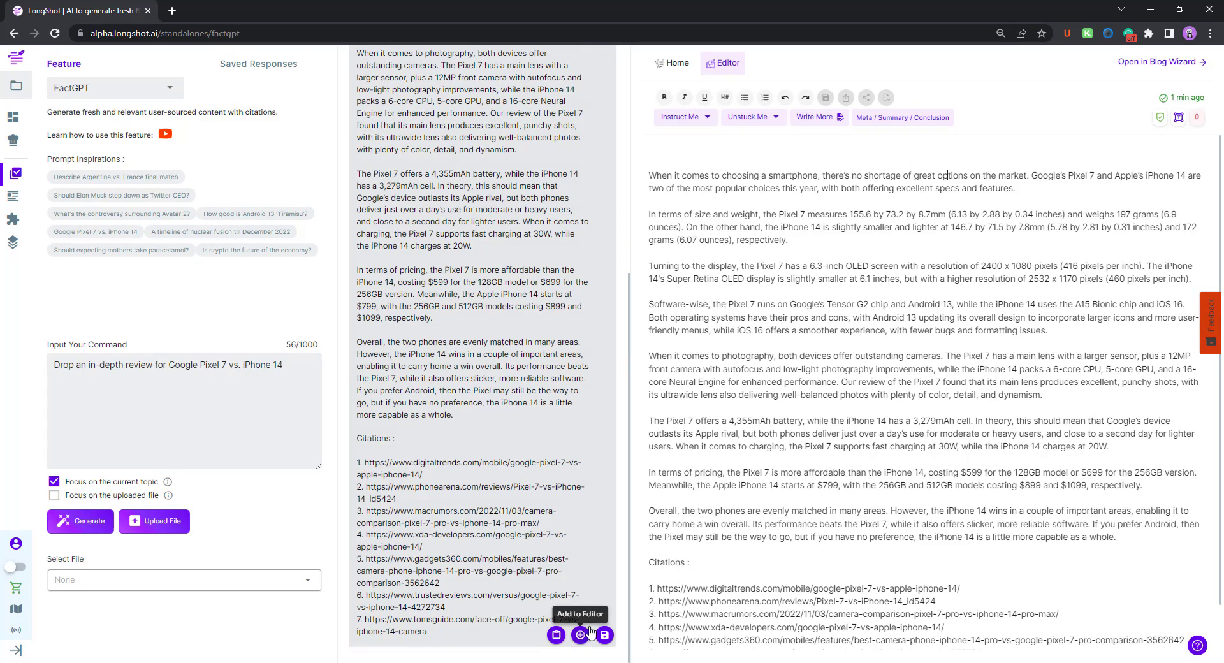
pyautogui.click(746, 375)
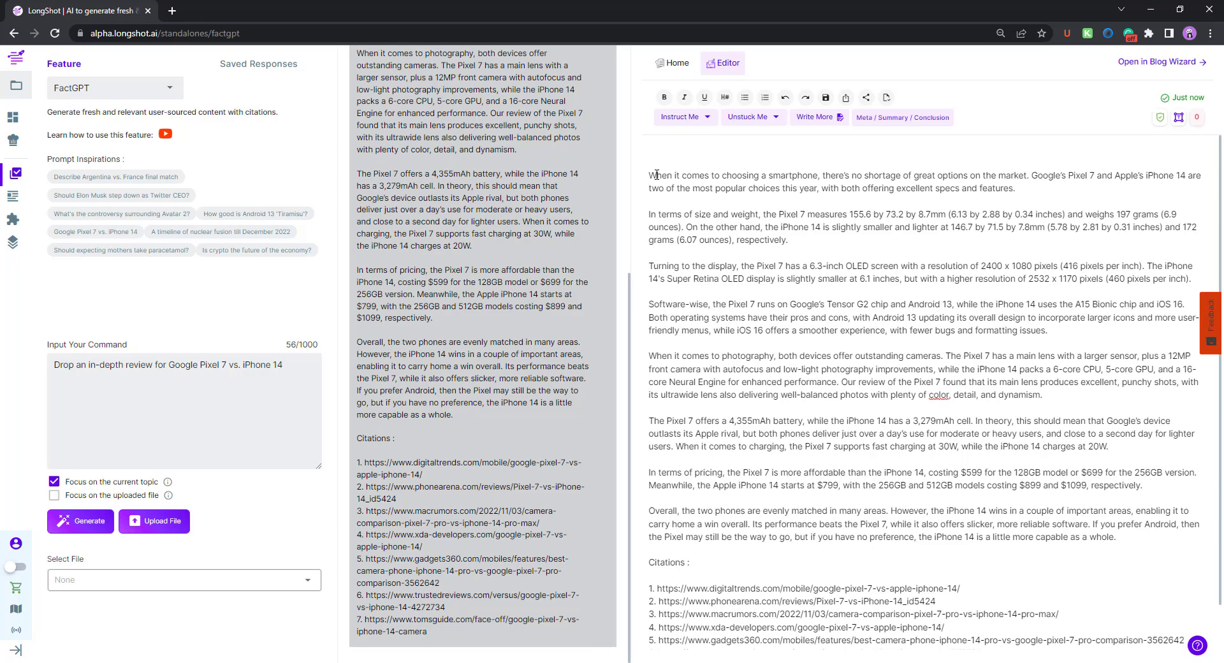
# - Read through the phone review in the editor, examining the introduction, size, software, photography, battery and pricing paragraphs
pyautogui.moveTo(656, 177); pyautogui.dragTo(965, 172)
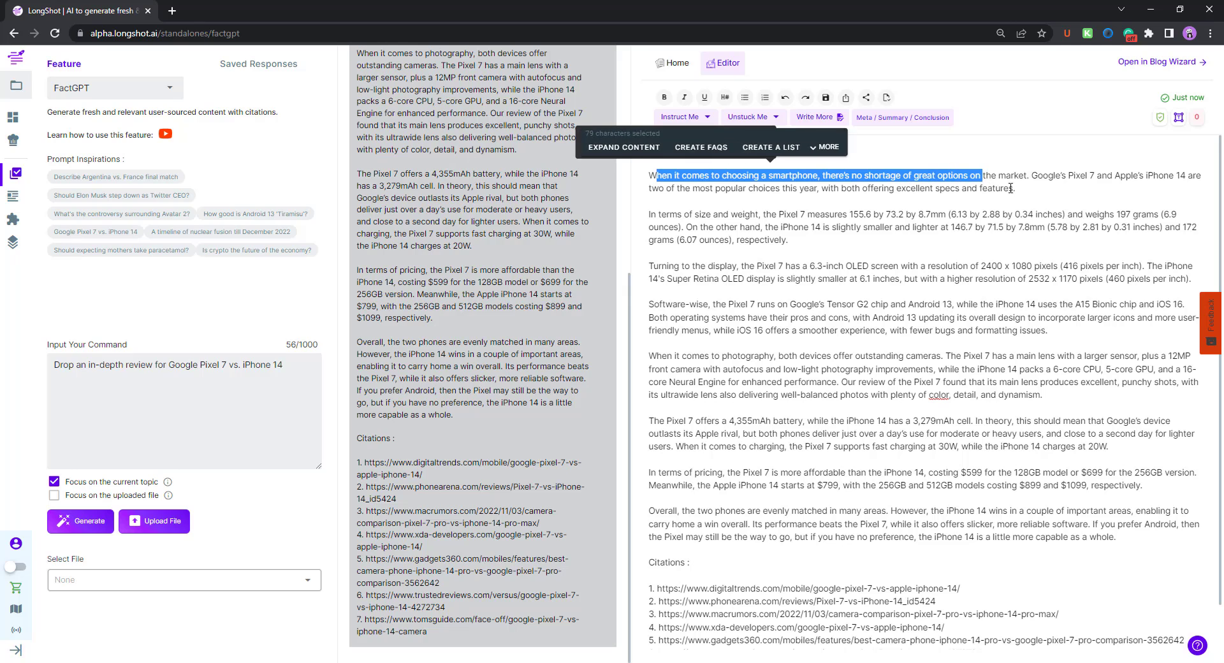
pyautogui.click(1036, 187)
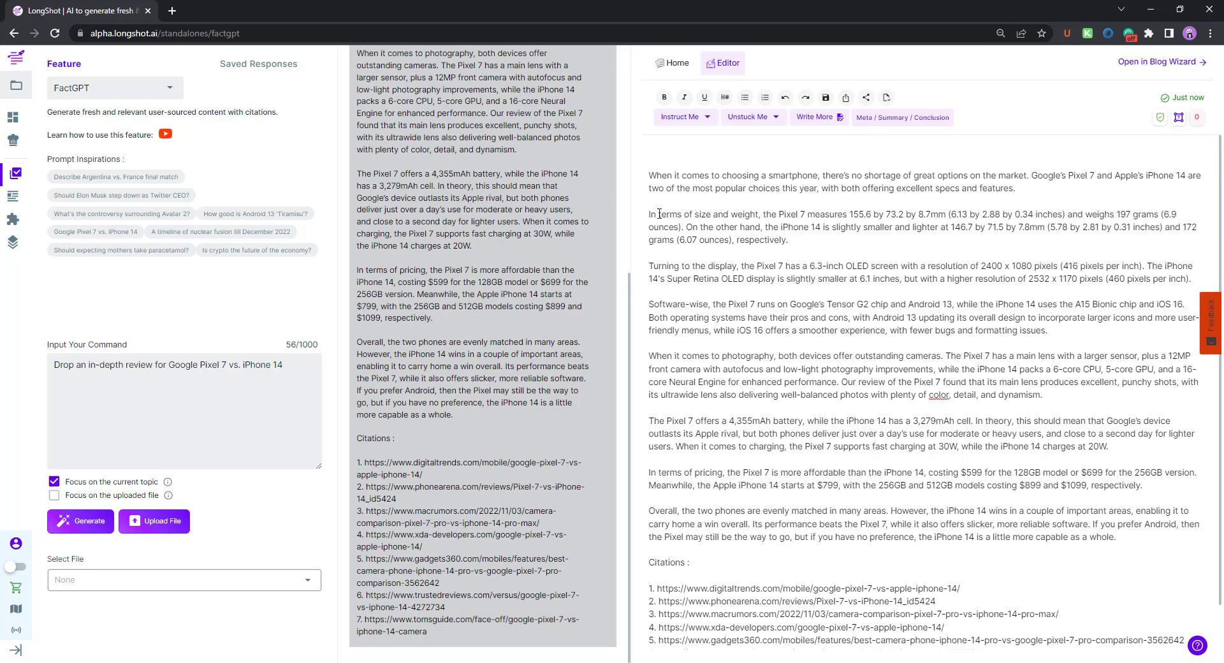
pyautogui.moveTo(658, 215); pyautogui.dragTo(770, 218)
pyautogui.click(839, 244)
pyautogui.moveTo(734, 304); pyautogui.dragTo(1189, 317)
pyautogui.click(988, 328)
pyautogui.moveTo(691, 356); pyautogui.dragTo(826, 370)
pyautogui.moveTo(686, 421); pyautogui.dragTo(794, 421)
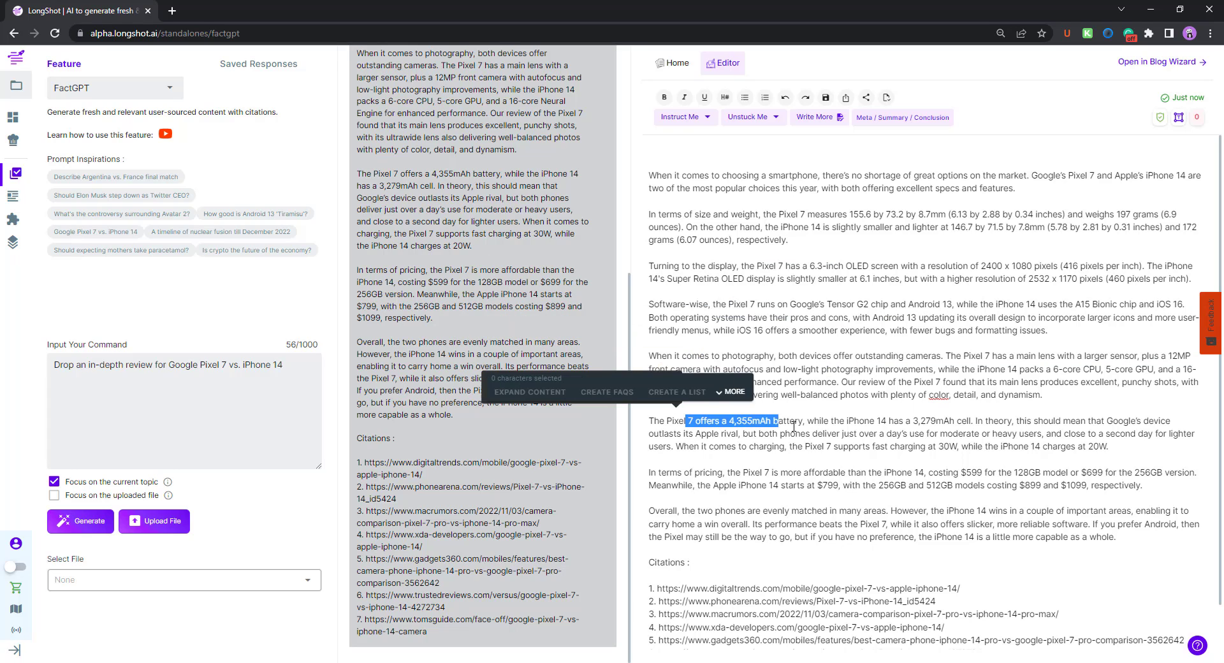
pyautogui.moveTo(669, 472); pyautogui.dragTo(1142, 486)
pyautogui.click(783, 521)
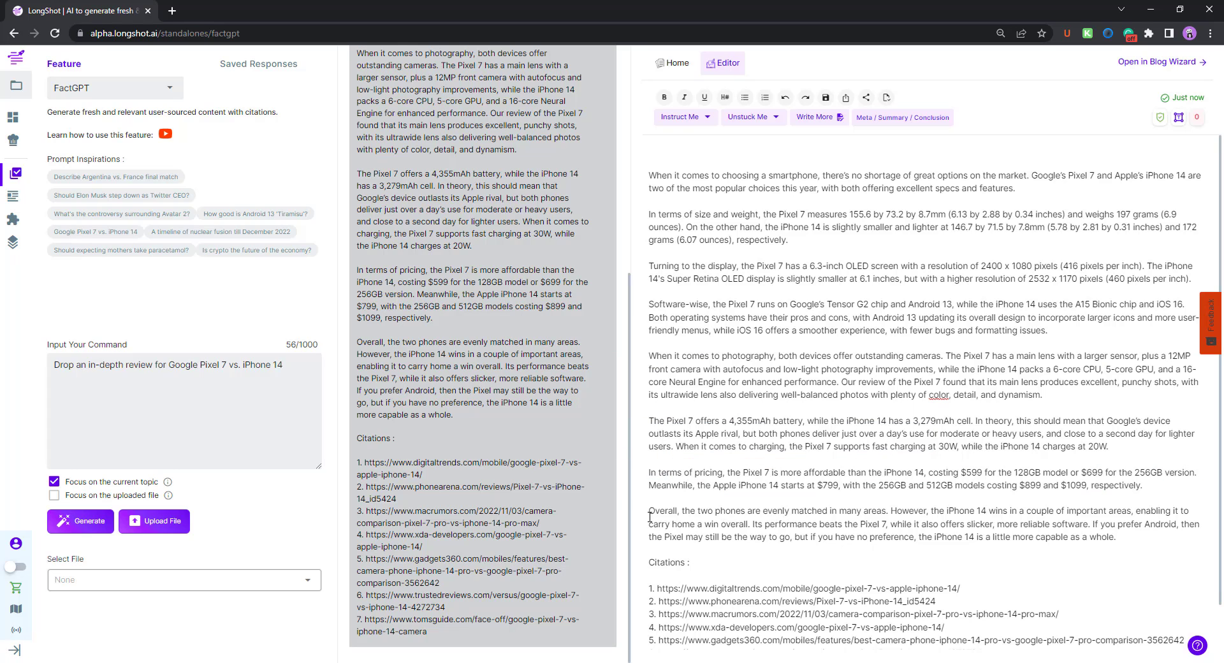
# - Read the concluding paragraph and the citation list of the phone review in the editor
pyautogui.moveTo(649, 510); pyautogui.dragTo(1065, 537)
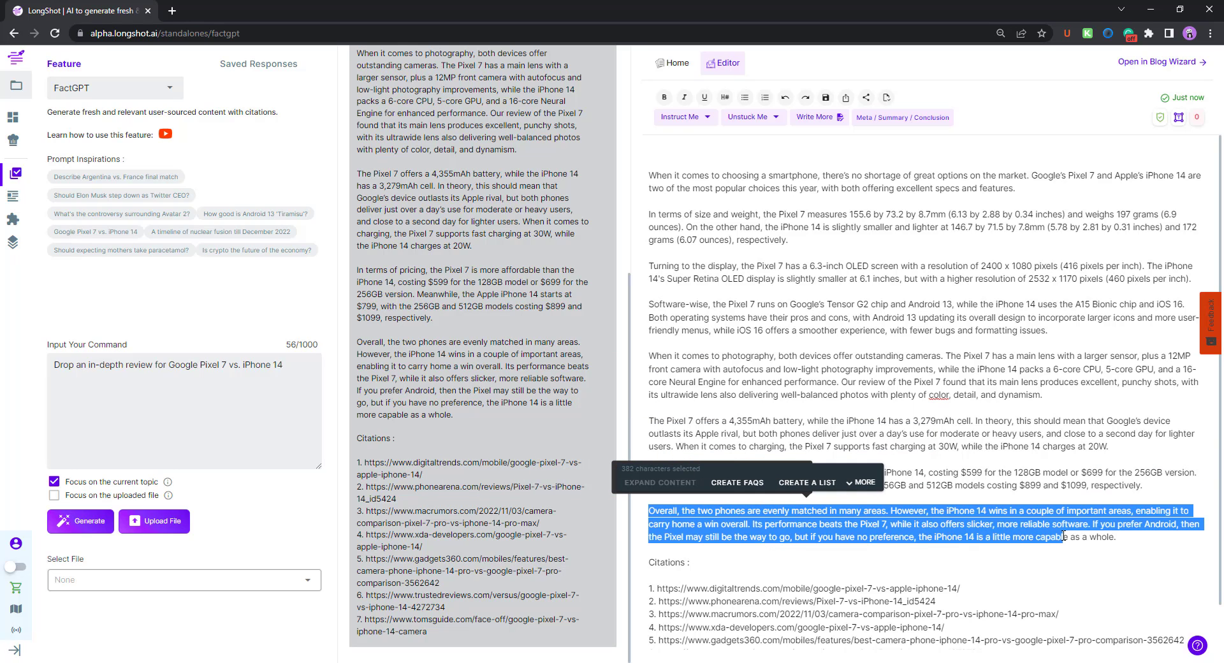
pyautogui.click(1065, 537)
pyautogui.scroll(-1, 995, 522)
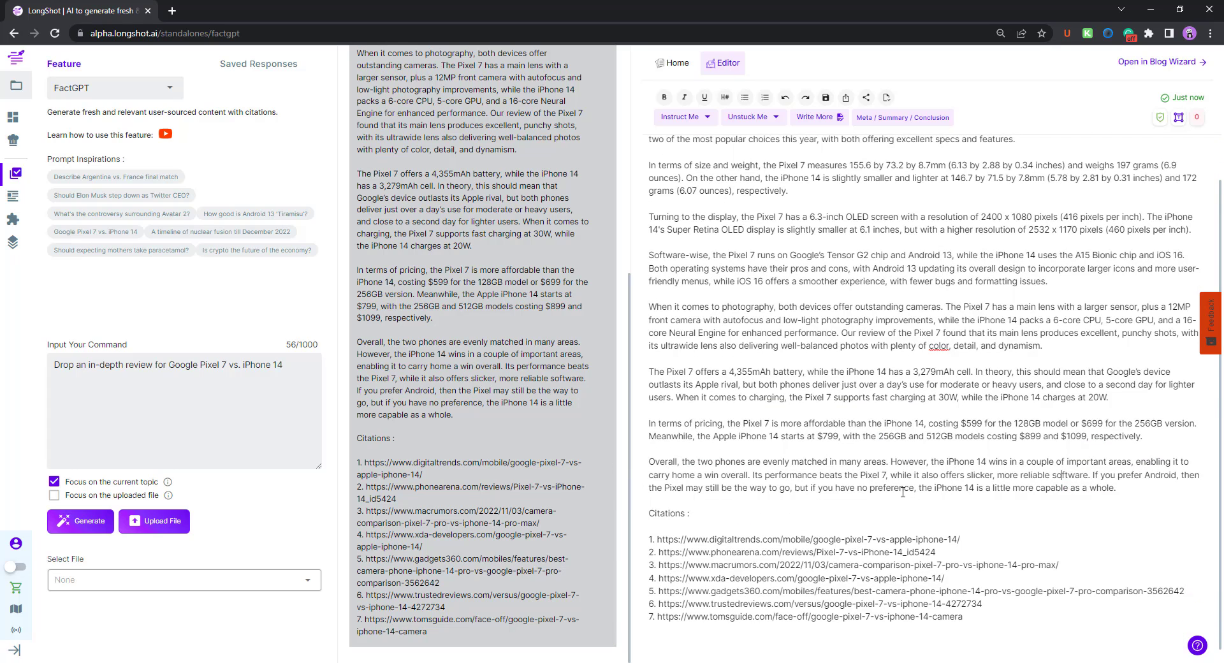
pyautogui.scroll(1, 903, 492)
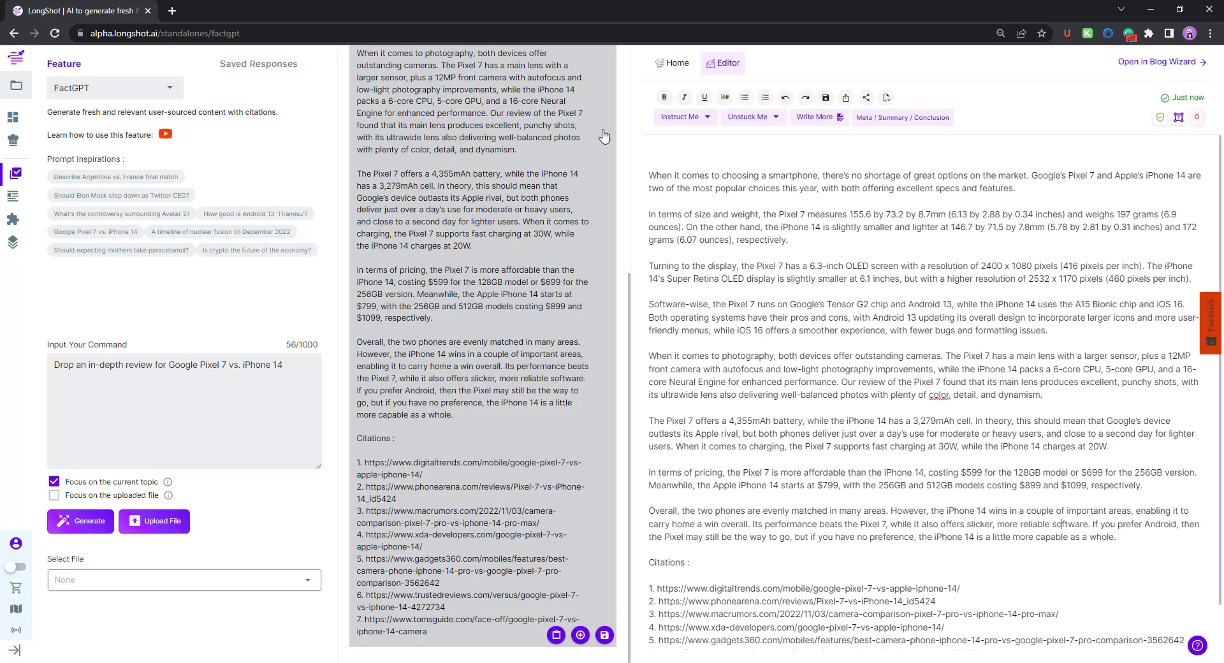
# - Hide the generated responses and look at the match check for the phone review
pyautogui.scroll(6, 600, 83)
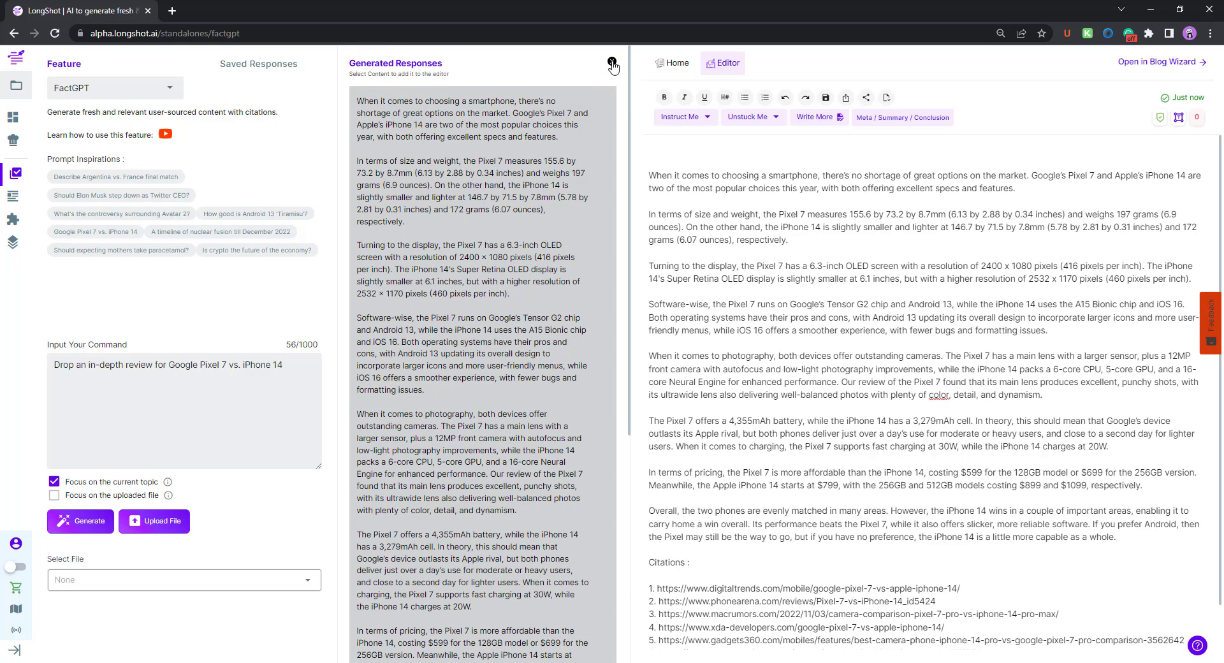
pyautogui.click(611, 61)
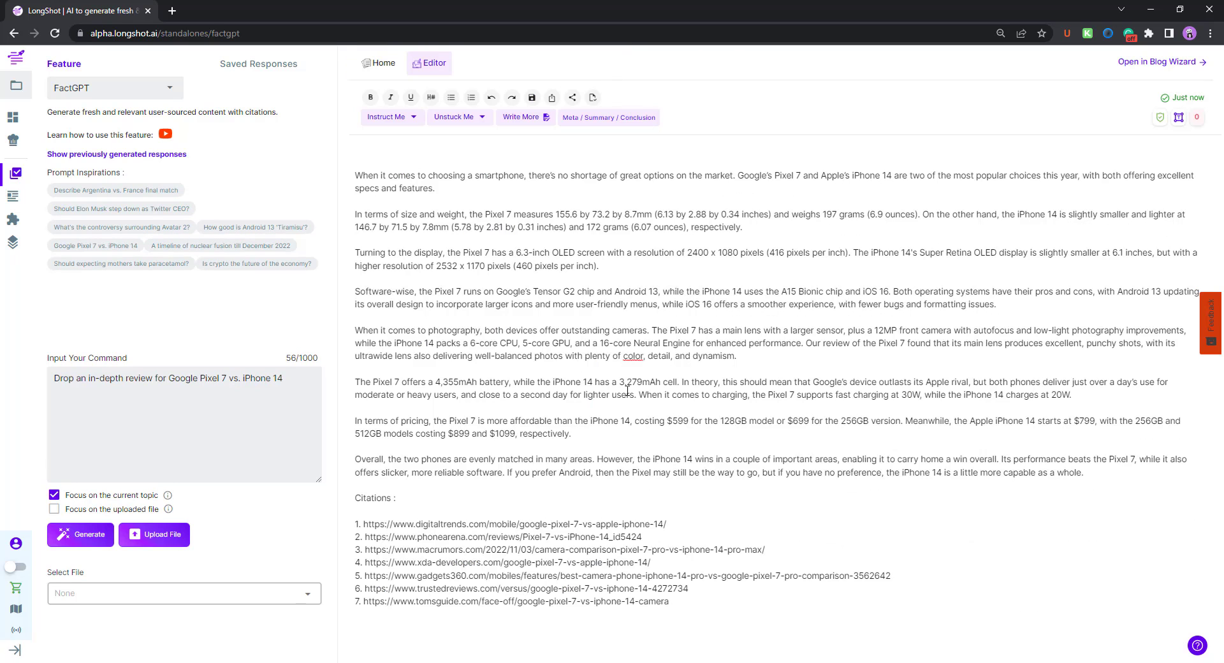
pyautogui.click(1160, 119)
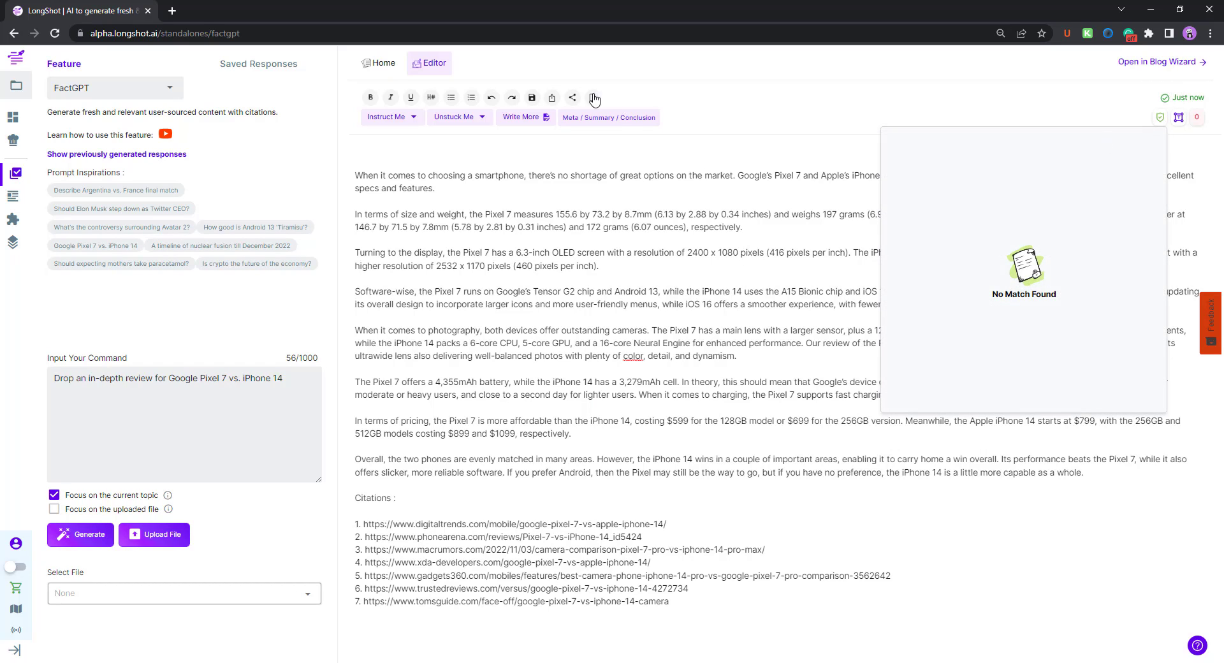
pyautogui.click(616, 459)
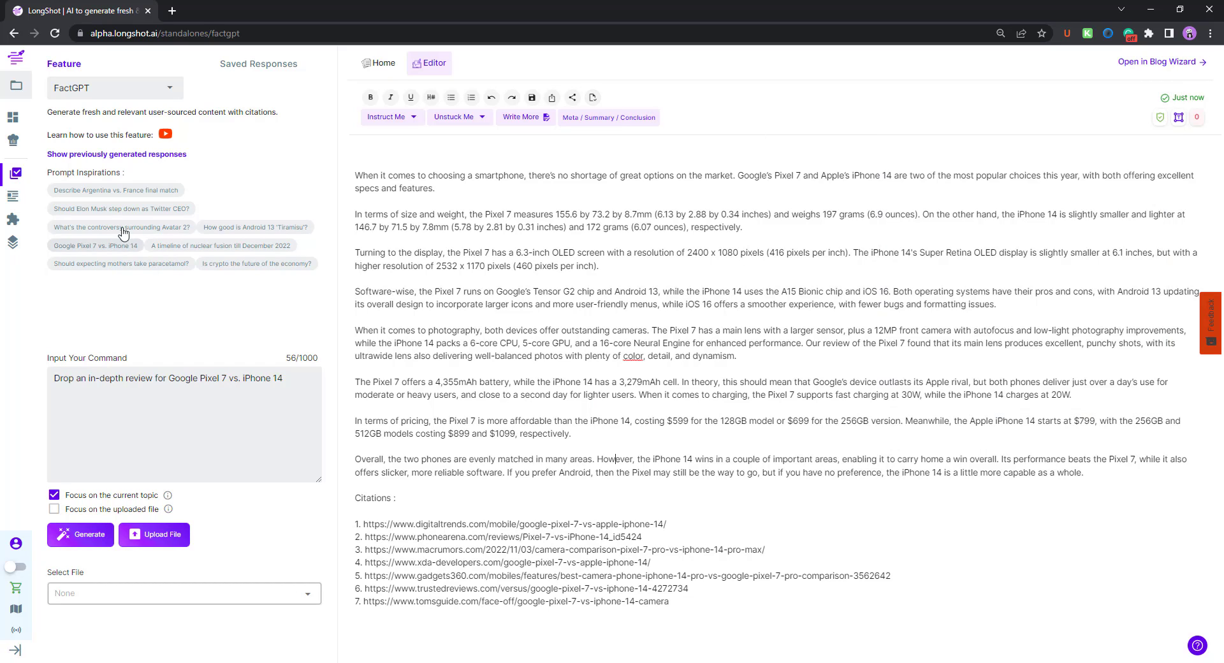
# - Load the "Should Elon Musk step down as Twitter CEO?" prompt inspiration and clear the phone review from the editor
pyautogui.click(82, 213)
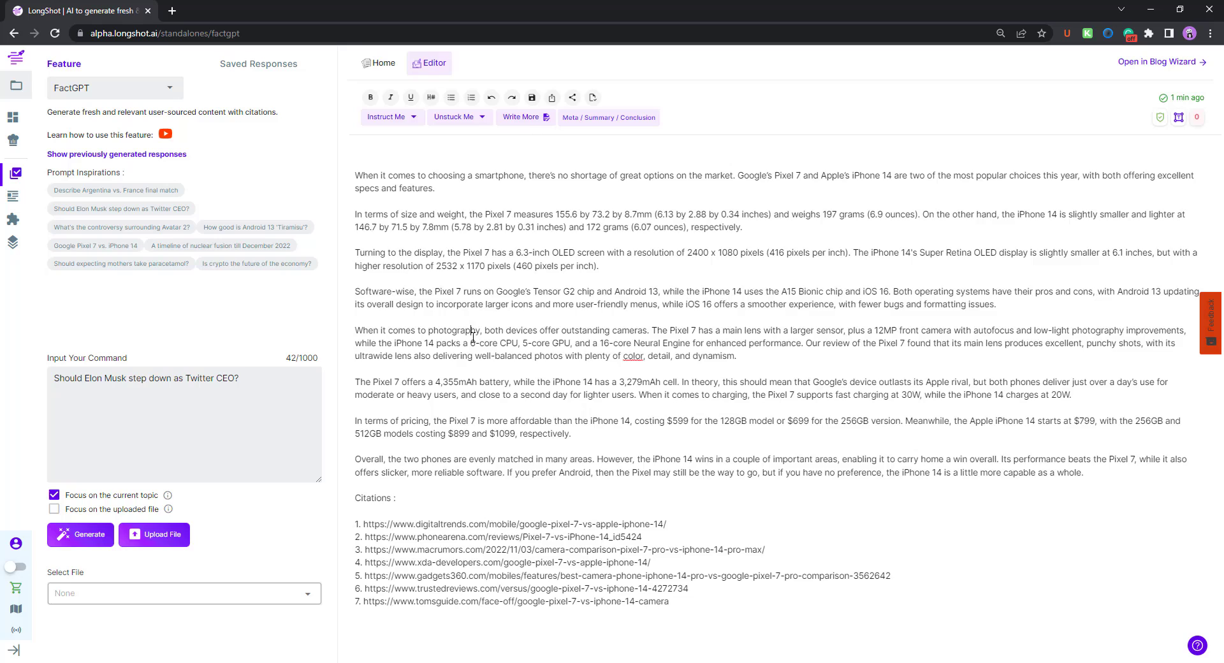
pyautogui.hotkey('ctrl', 'a')
pyautogui.press('Delete')
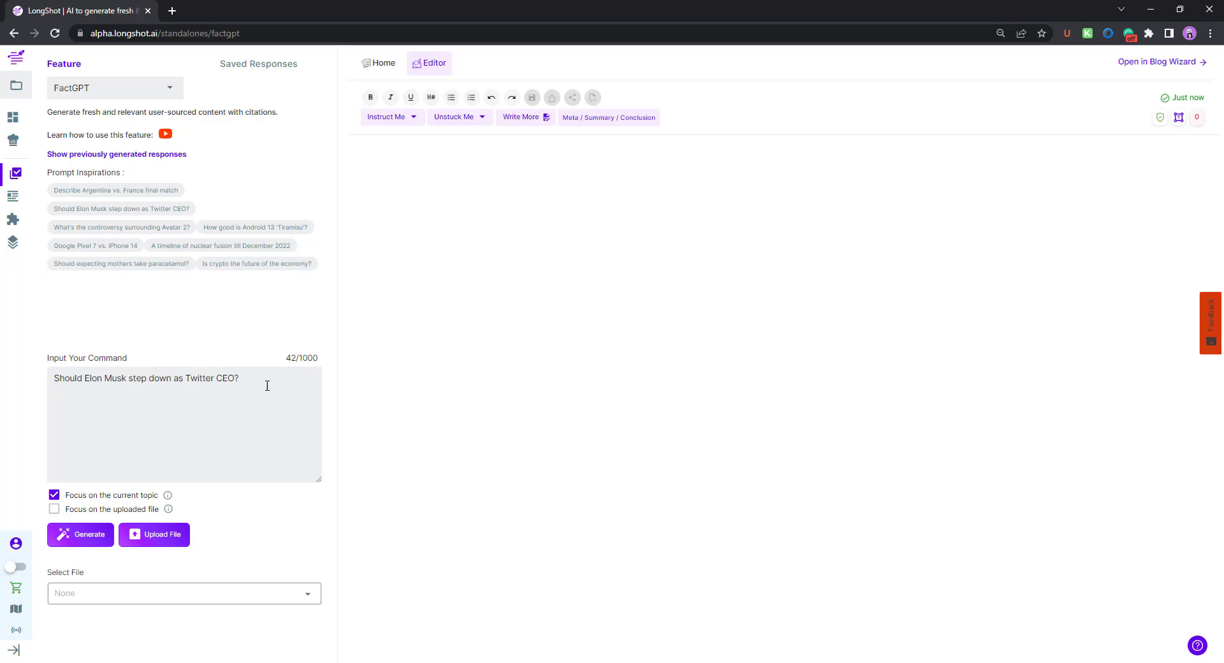
# - Generate the response to the Elon Musk prompt and add it to the editor
pyautogui.click(70, 379)
pyautogui.click(268, 372)
pyautogui.click(85, 532)
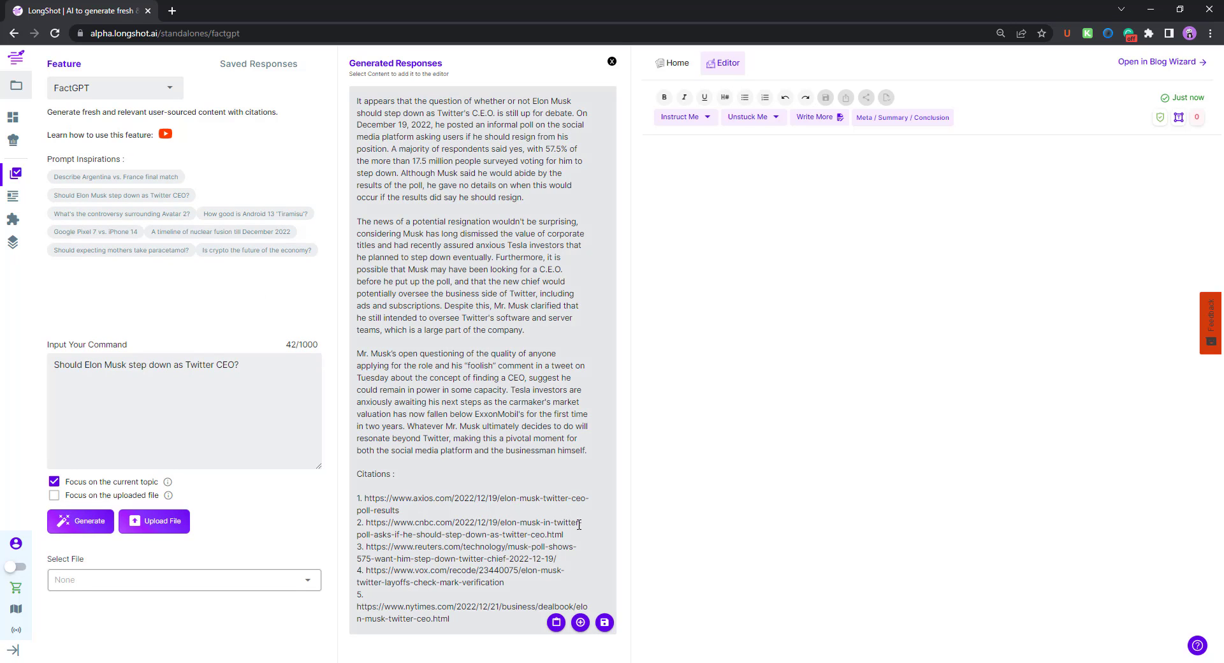
pyautogui.click(587, 625)
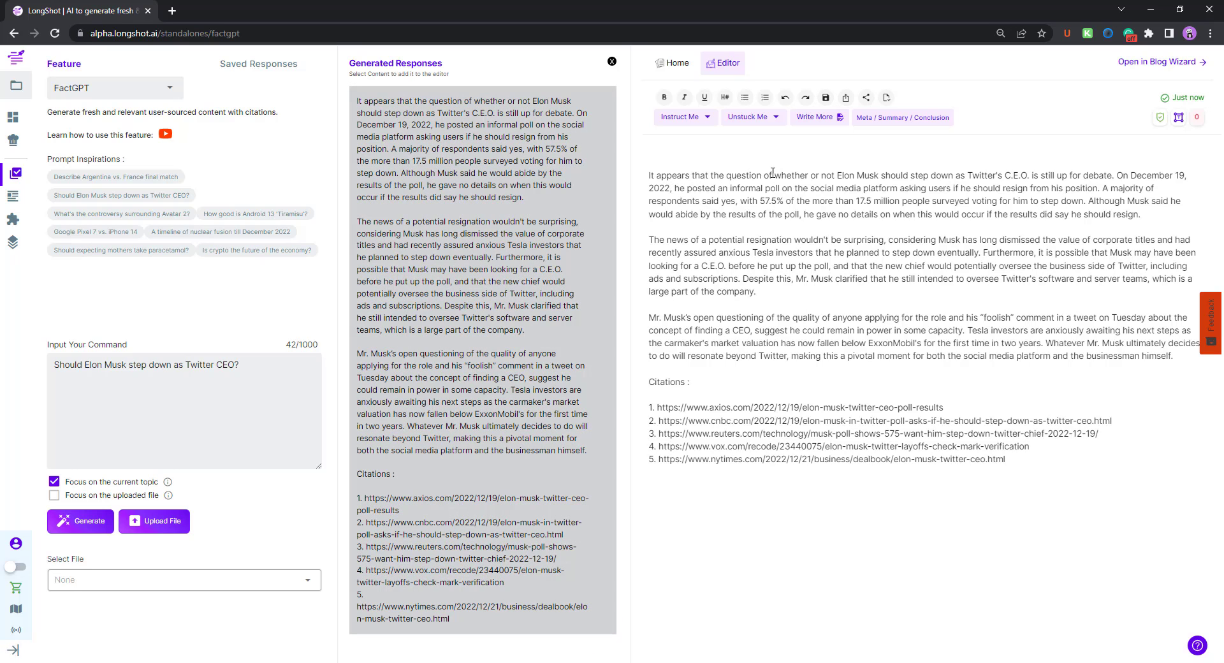
# - Examine the poll date and vote percentage in the first paragraph of the Elon Musk text
pyautogui.click(982, 175)
pyautogui.moveTo(1138, 175); pyautogui.dragTo(1190, 175)
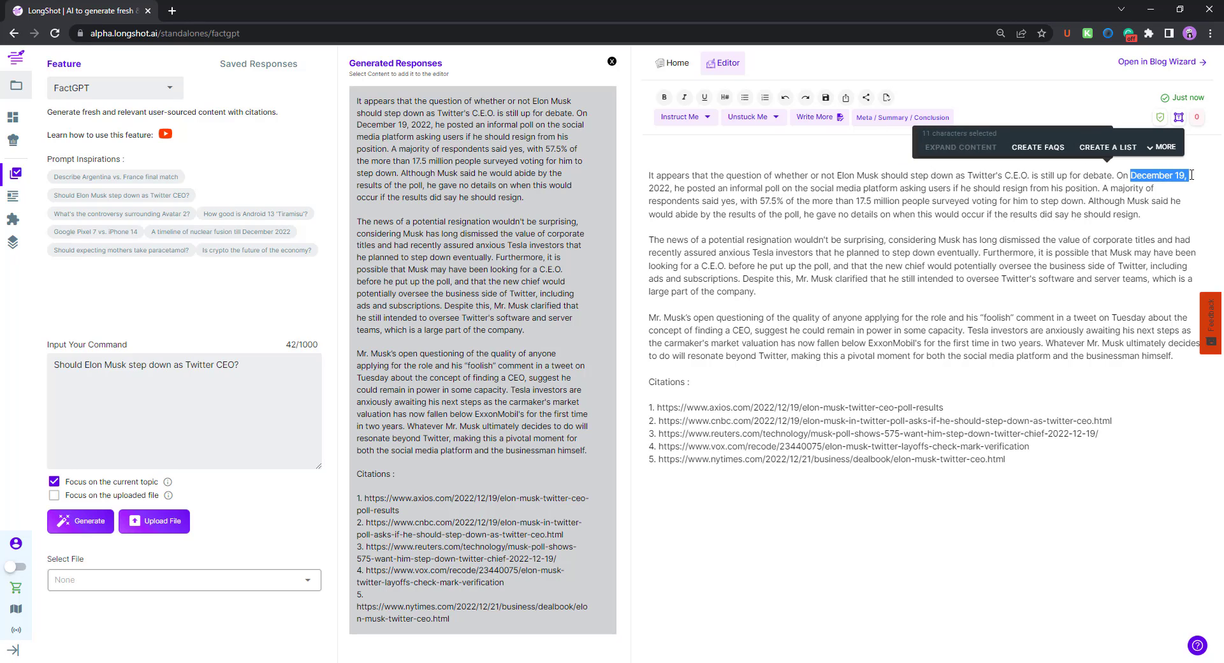
pyautogui.click(845, 446)
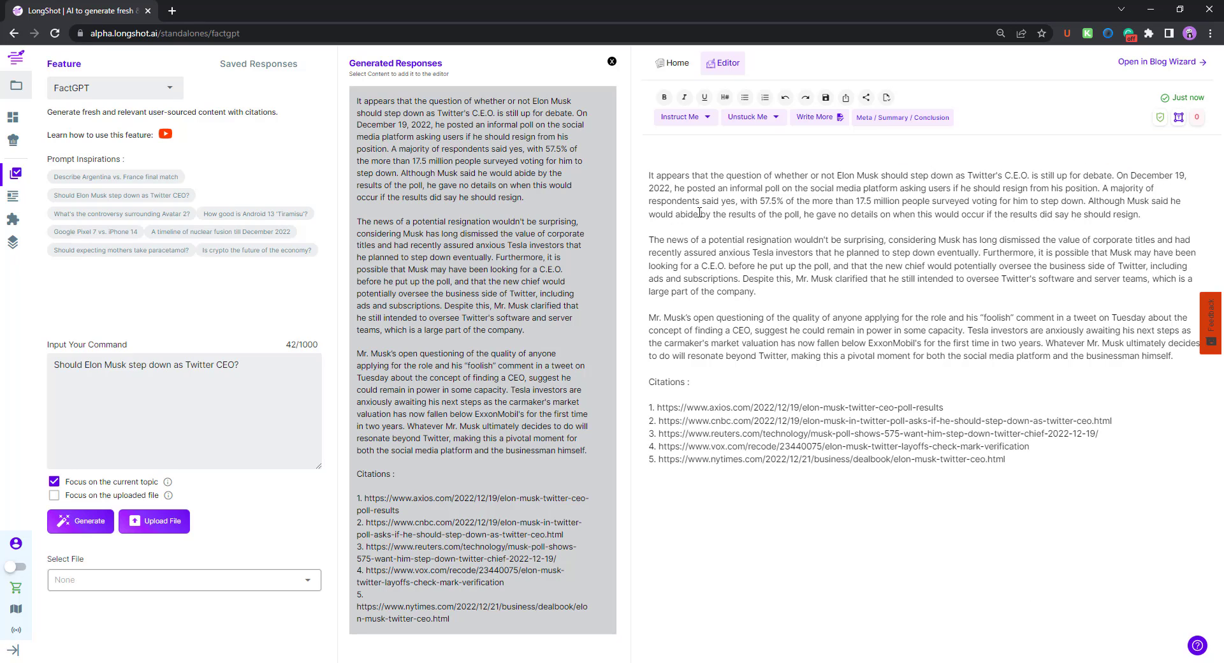
pyautogui.moveTo(761, 203); pyautogui.dragTo(859, 207)
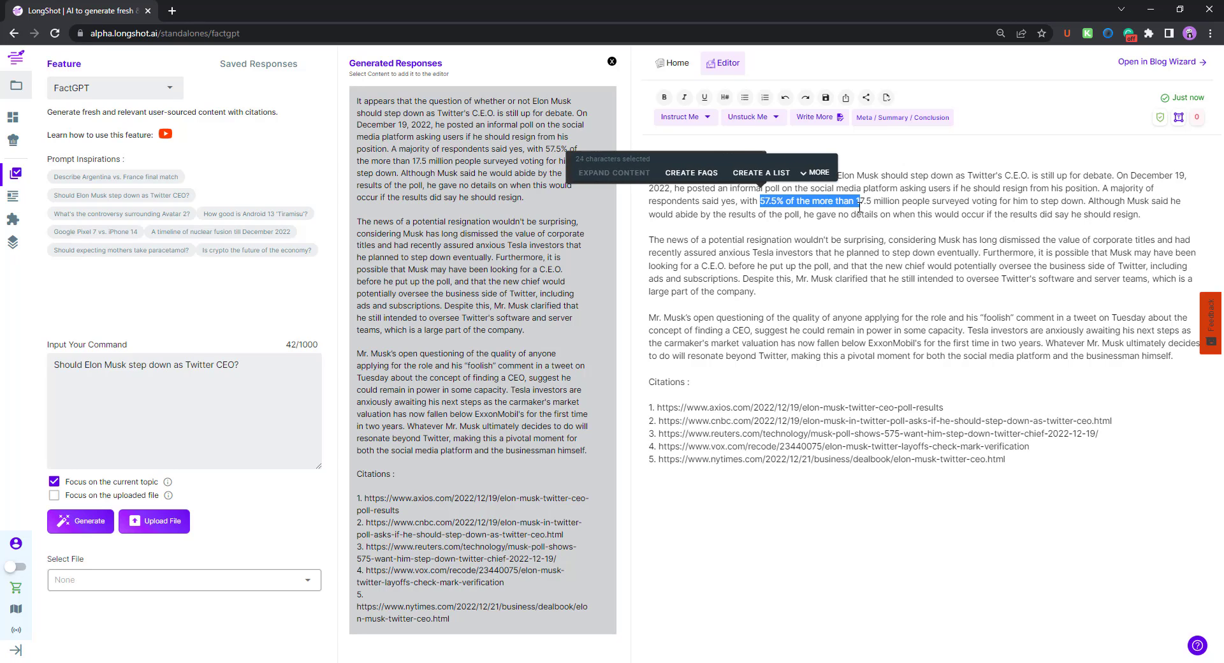
pyautogui.click(910, 212)
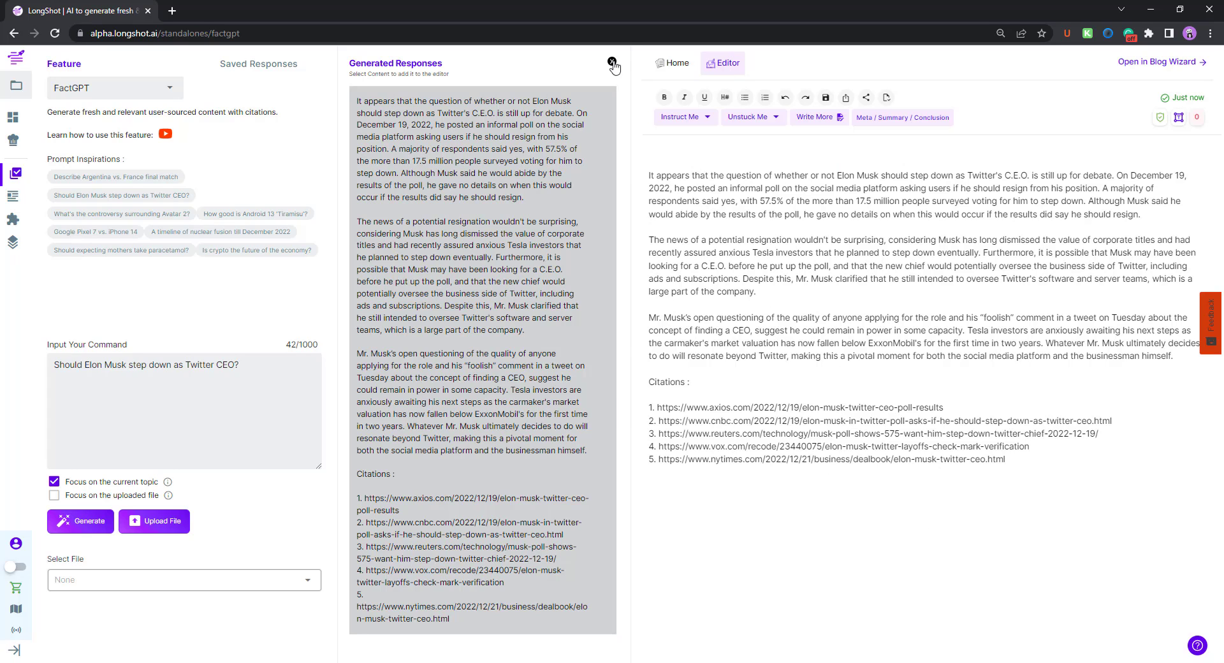
# - Load the "What's the controversy surrounding Avatar 2?" prompt inspiration and generate its response
pyautogui.click(612, 61)
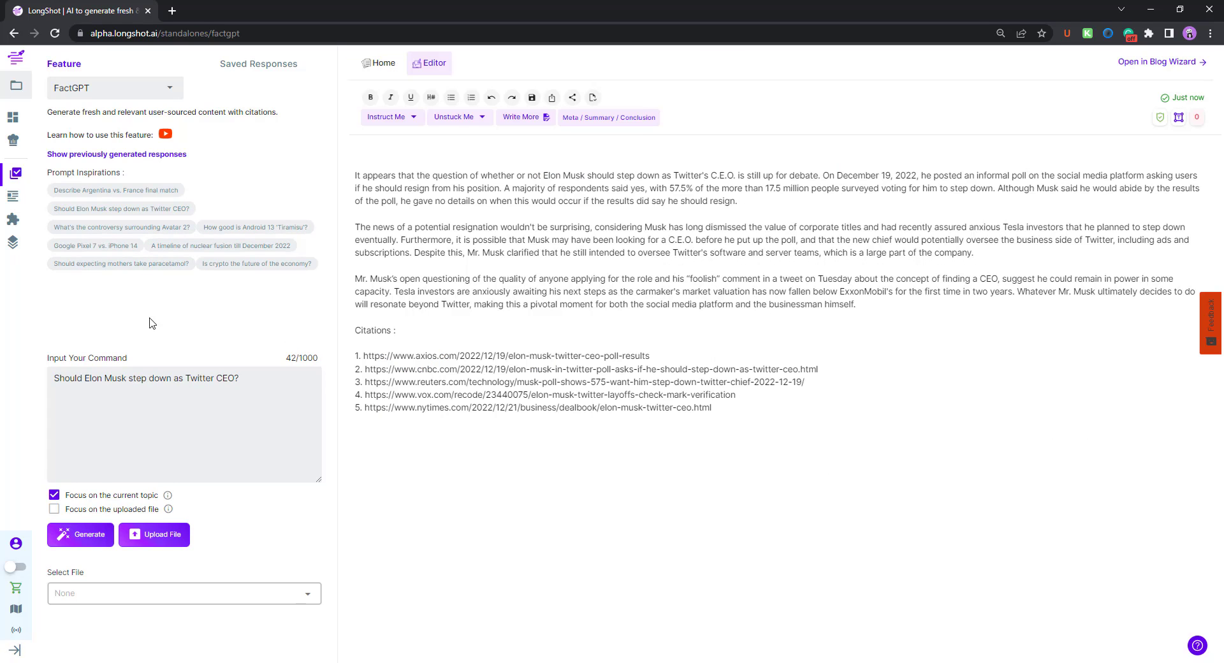
pyautogui.click(117, 229)
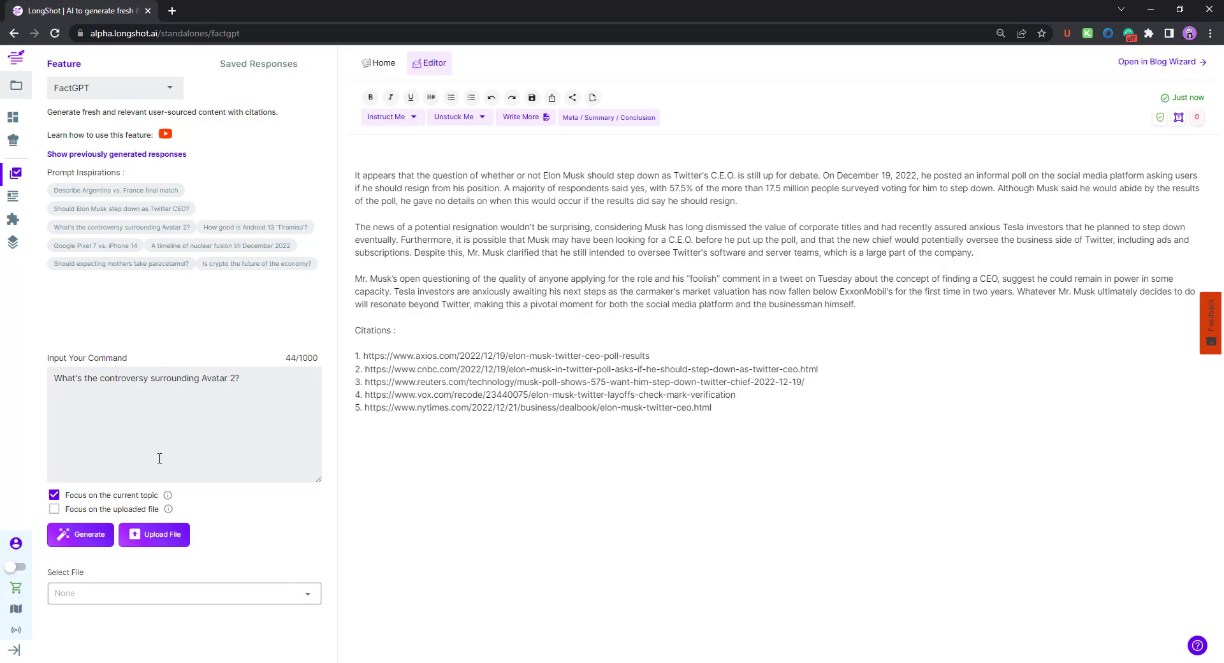
pyautogui.moveTo(77, 383); pyautogui.dragTo(260, 393)
pyautogui.click(261, 393)
pyautogui.click(90, 540)
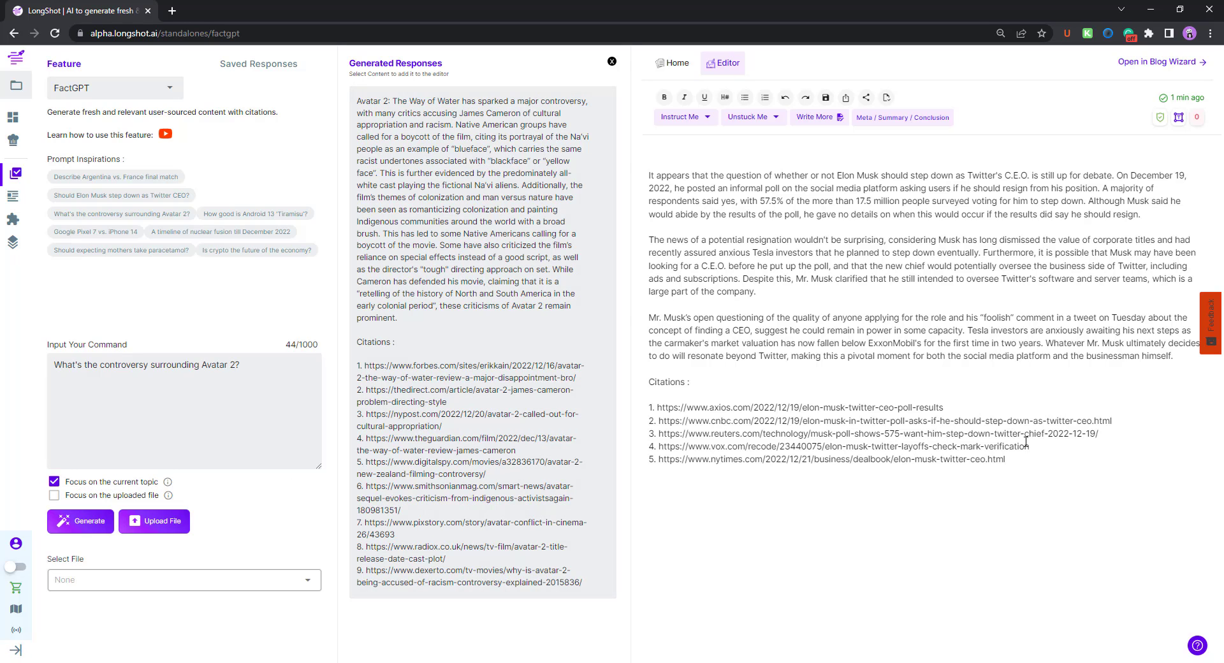
# - Replace the editor's entire content with the generated Avatar 2 response
pyautogui.hotkey('ctrl', 'a')
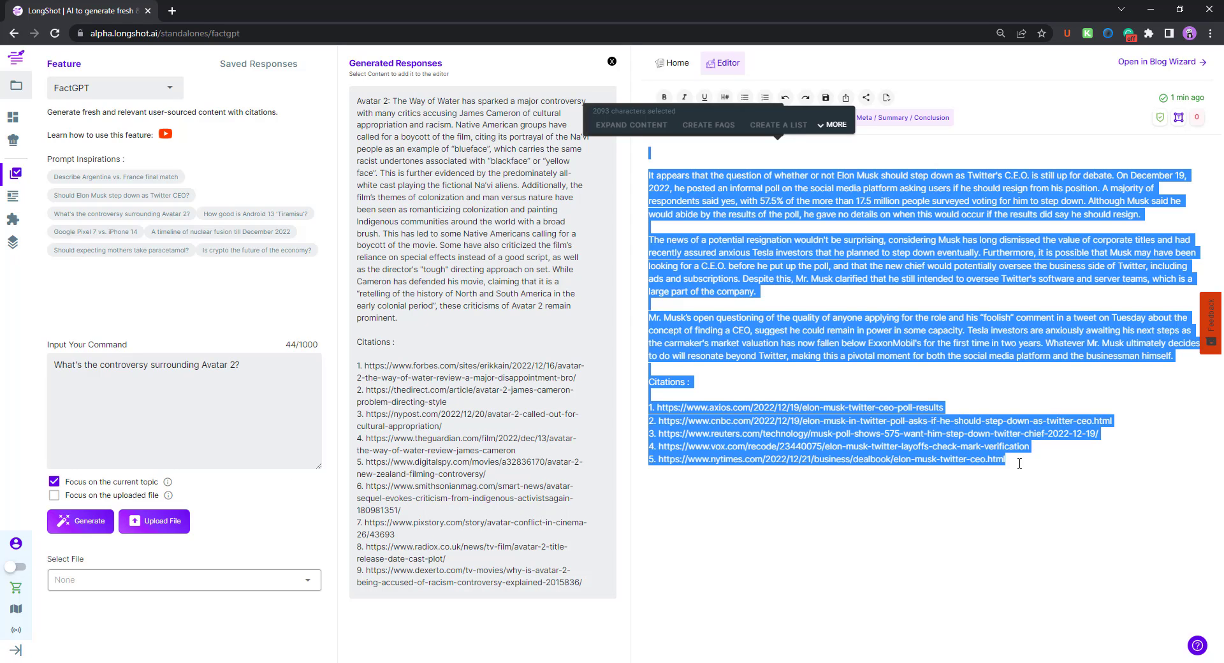
pyautogui.press('Delete')
pyautogui.click(580, 586)
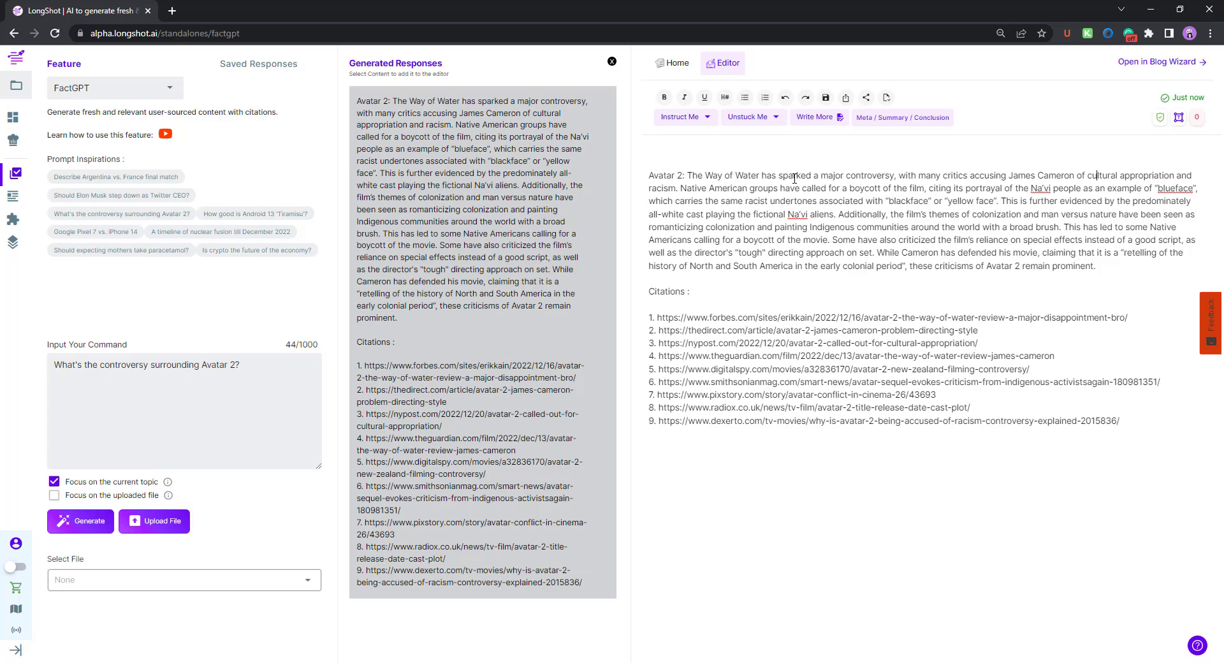
# - Read through the Avatar 2 controversy text and its citations, along with the FactGPT feature description
pyautogui.moveTo(776, 176); pyautogui.dragTo(911, 176)
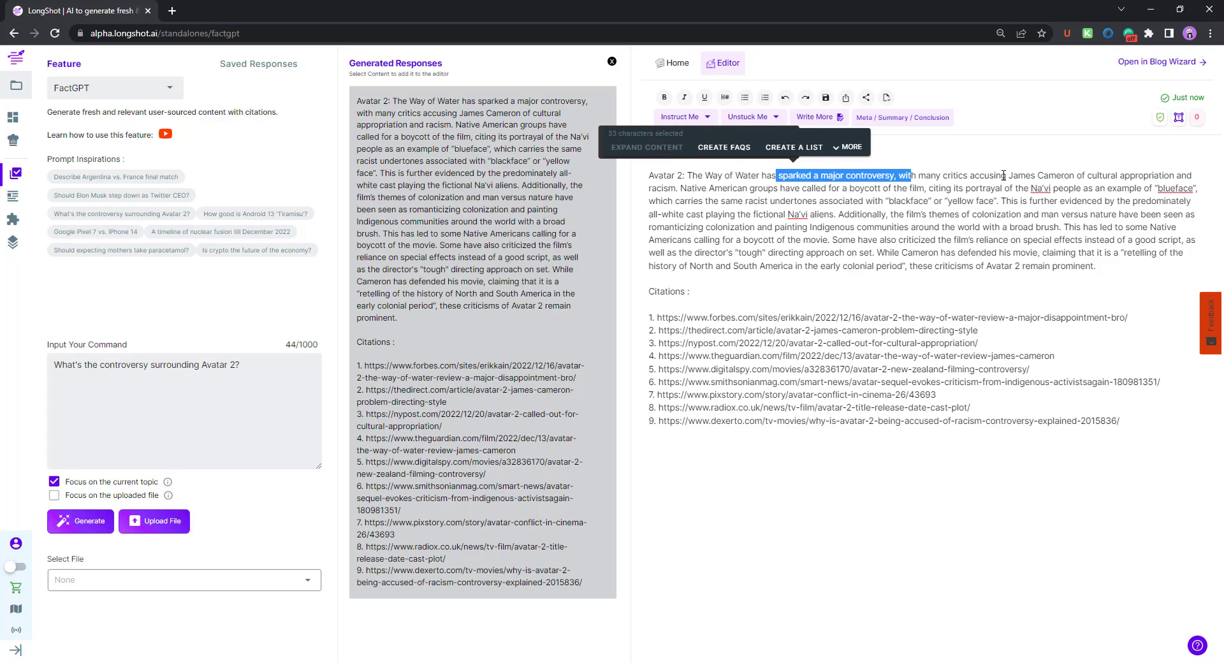
pyautogui.moveTo(1012, 175); pyautogui.dragTo(1189, 174)
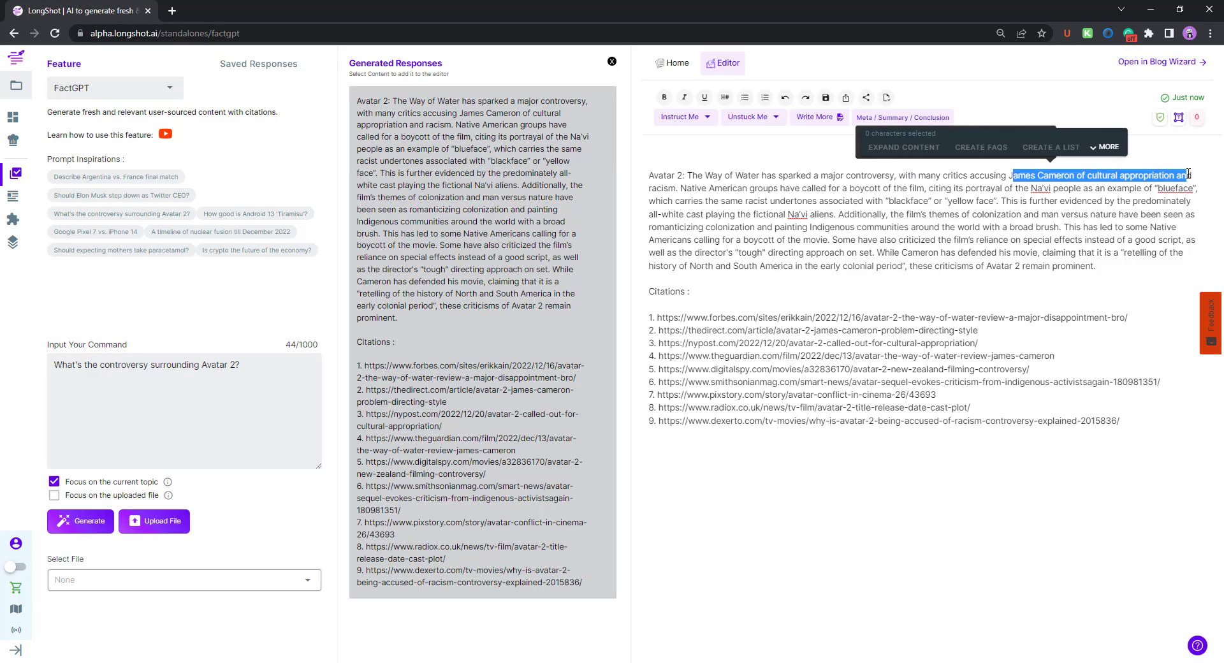
pyautogui.click(959, 237)
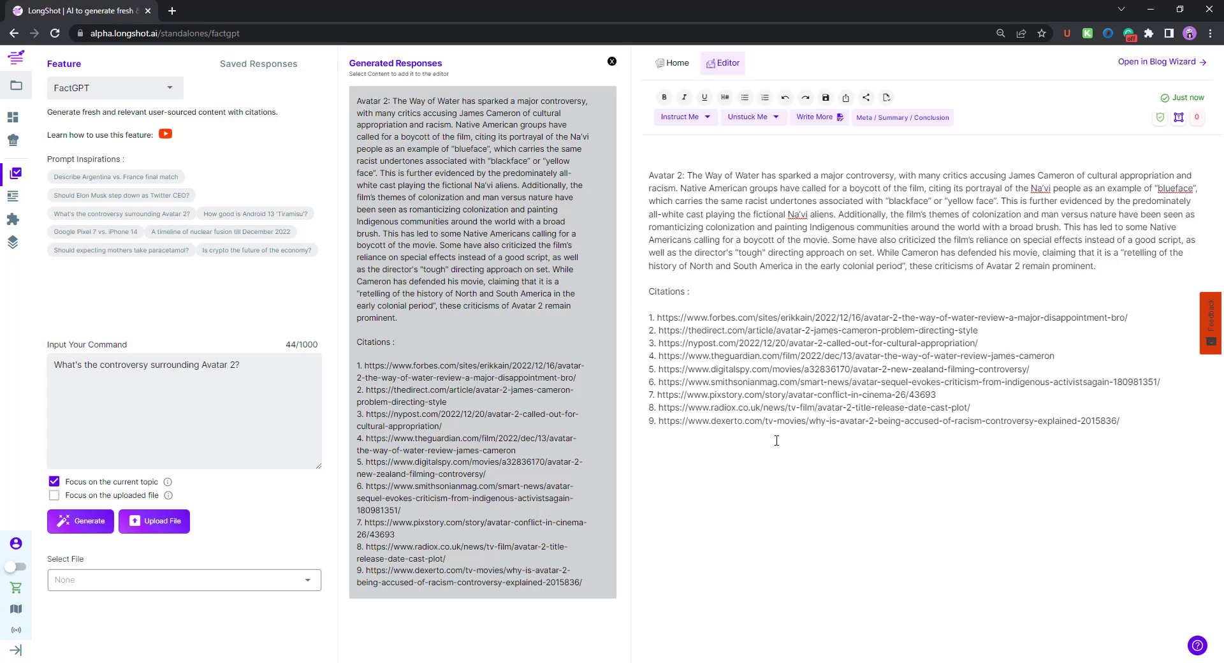
pyautogui.moveTo(777, 421); pyautogui.dragTo(1028, 422)
pyautogui.click(960, 487)
pyautogui.moveTo(76, 123); pyautogui.dragTo(134, 123)
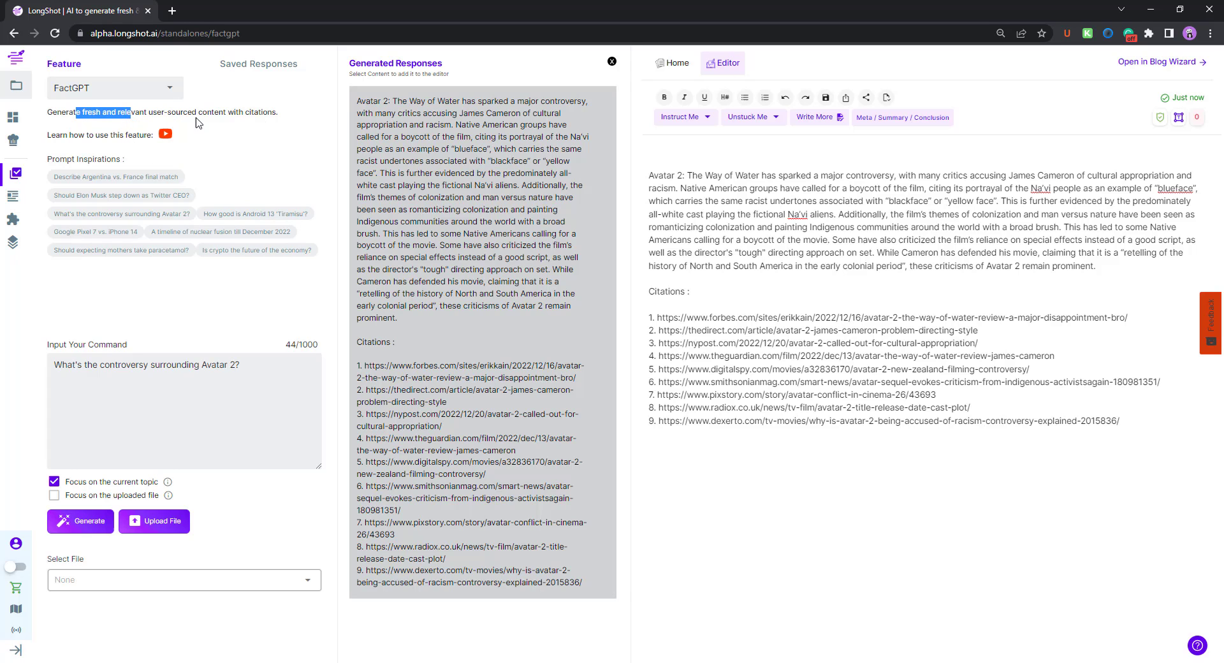
pyautogui.click(284, 123)
# - Turn off the focus on the current topic and clear both the command and the editor
pyautogui.click(612, 62)
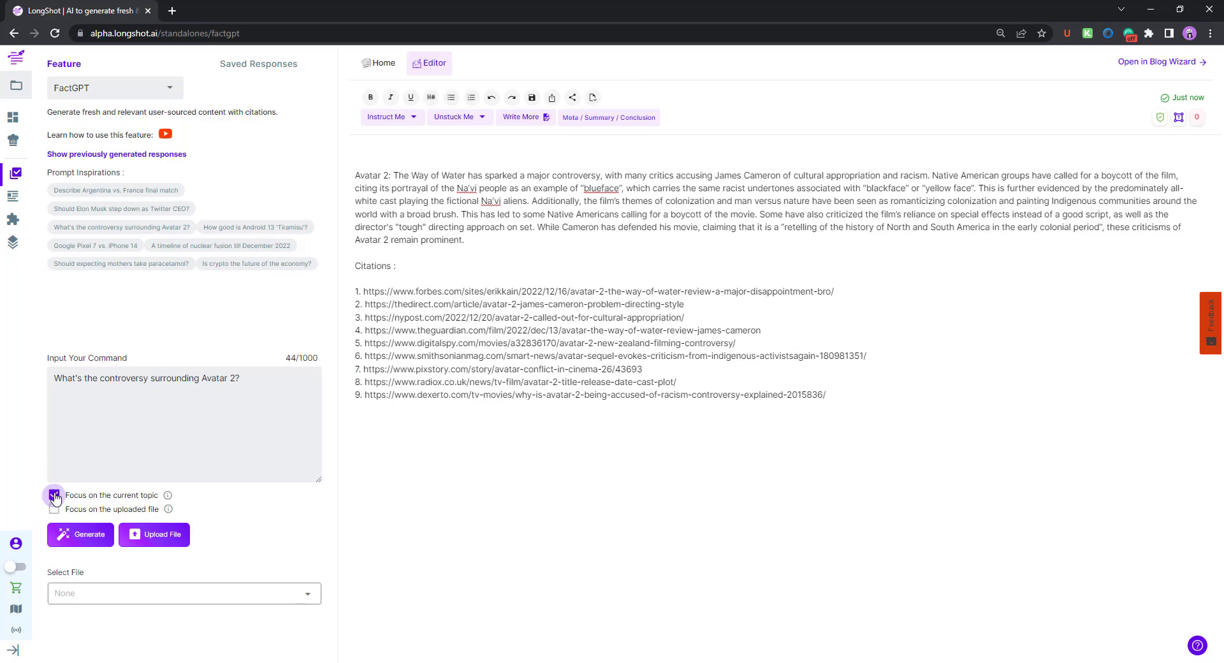
pyautogui.click(54, 494)
pyautogui.tripleClick(186, 389)
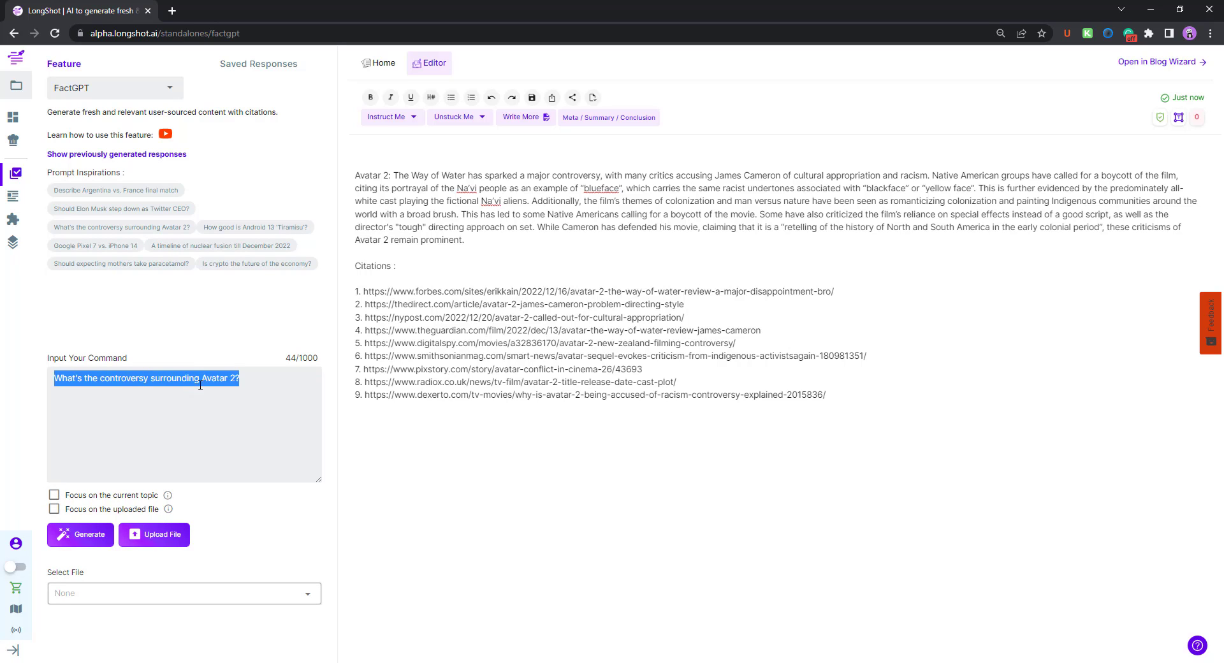
pyautogui.press('BackSpace')
pyautogui.hotkey('ctrl', 'a')
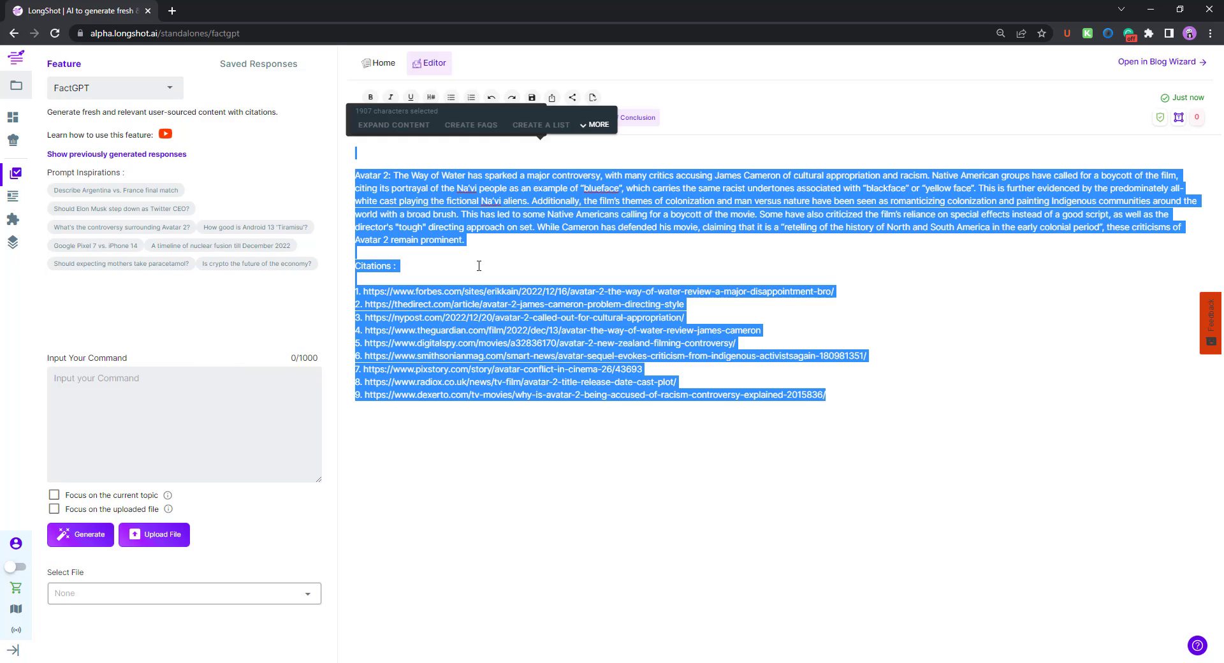
pyautogui.press('BackSpace')
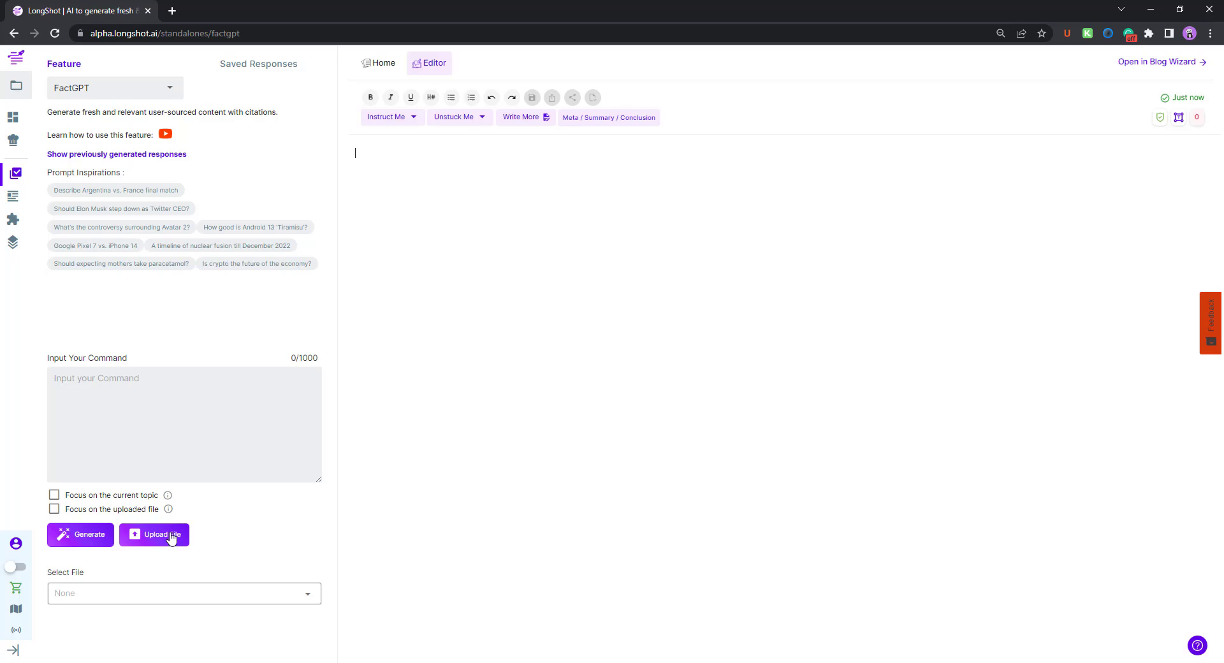
# - Look over the Source of Truth uploads, the new file upload form and its file picker without uploading anything
pyautogui.click(147, 540)
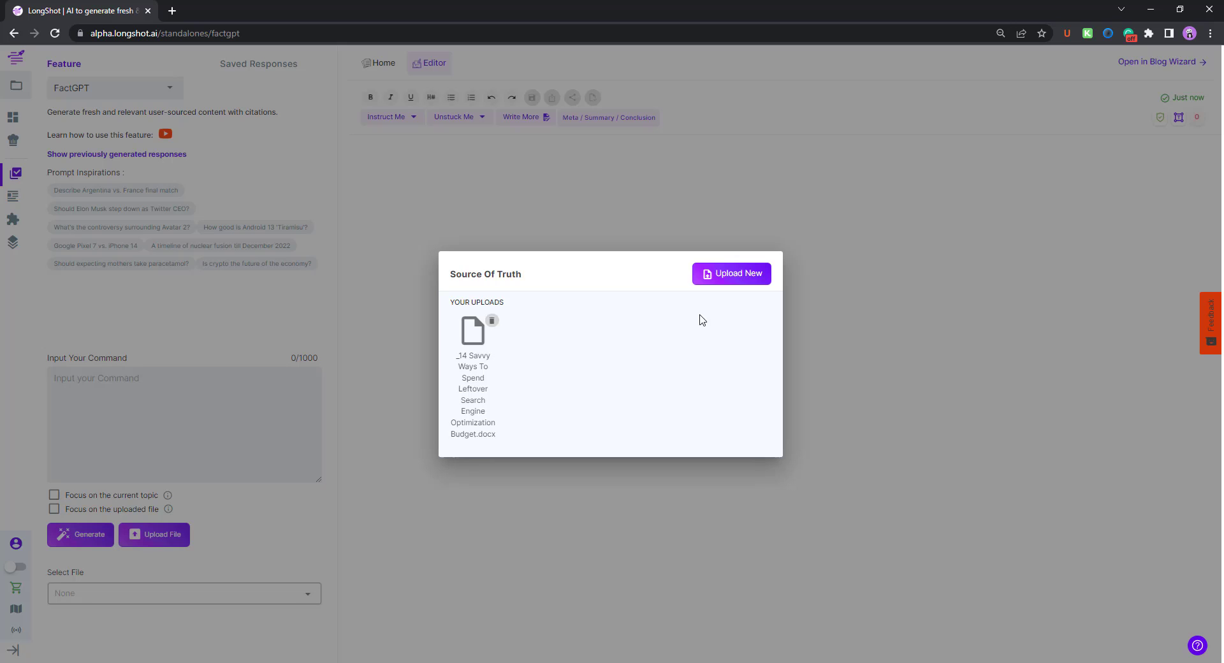
pyautogui.click(727, 279)
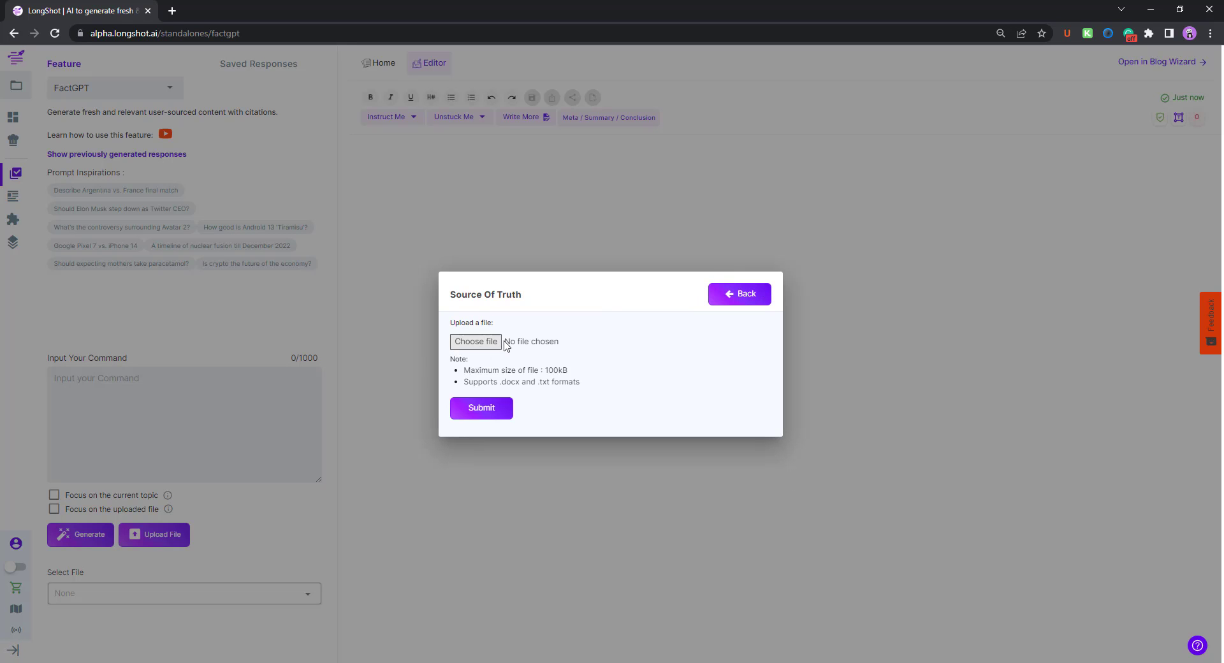
pyautogui.click(482, 342)
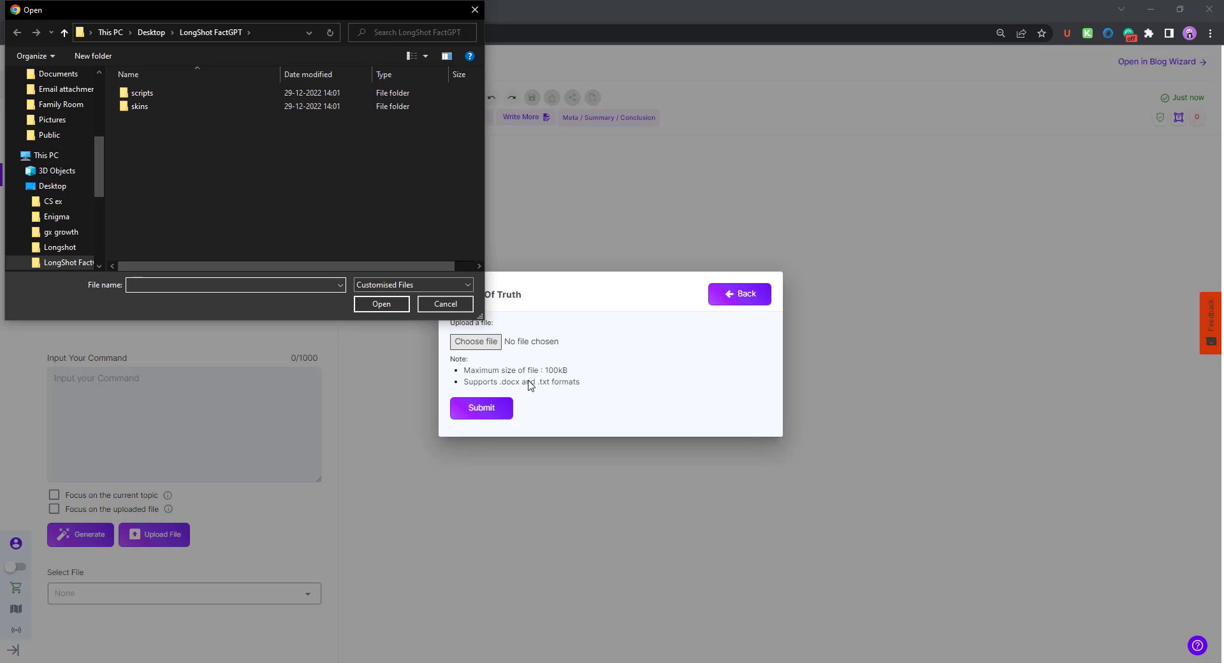
pyautogui.scroll(3, 57, 131)
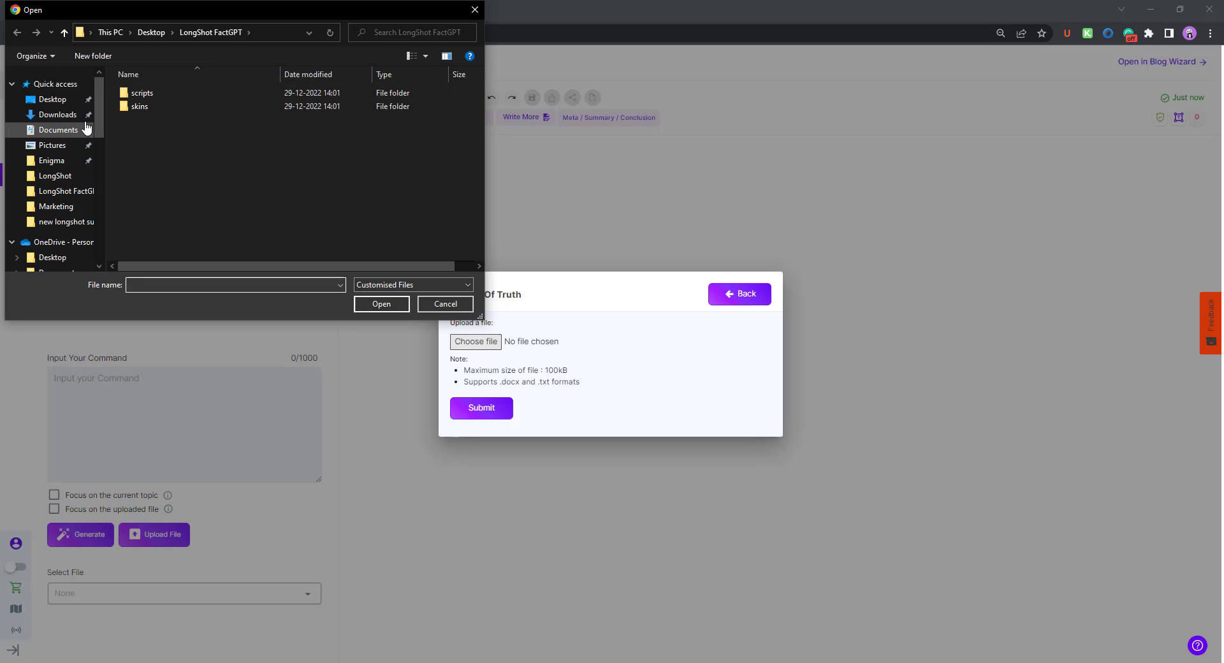
pyautogui.click(470, 13)
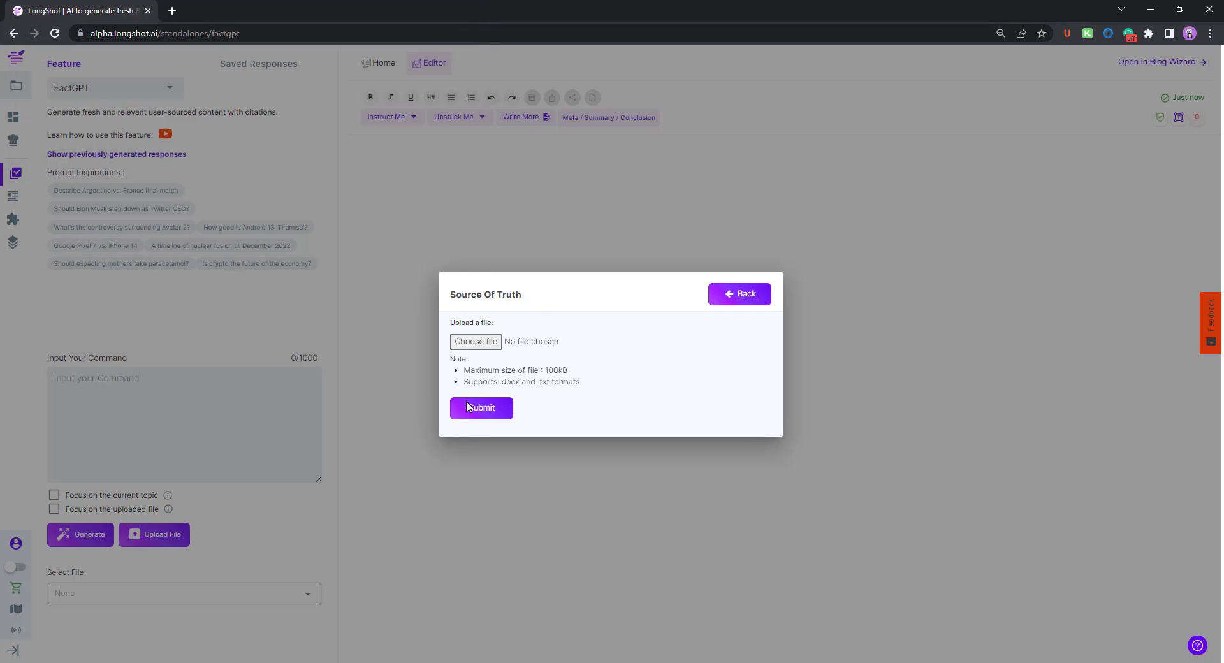
pyautogui.click(742, 294)
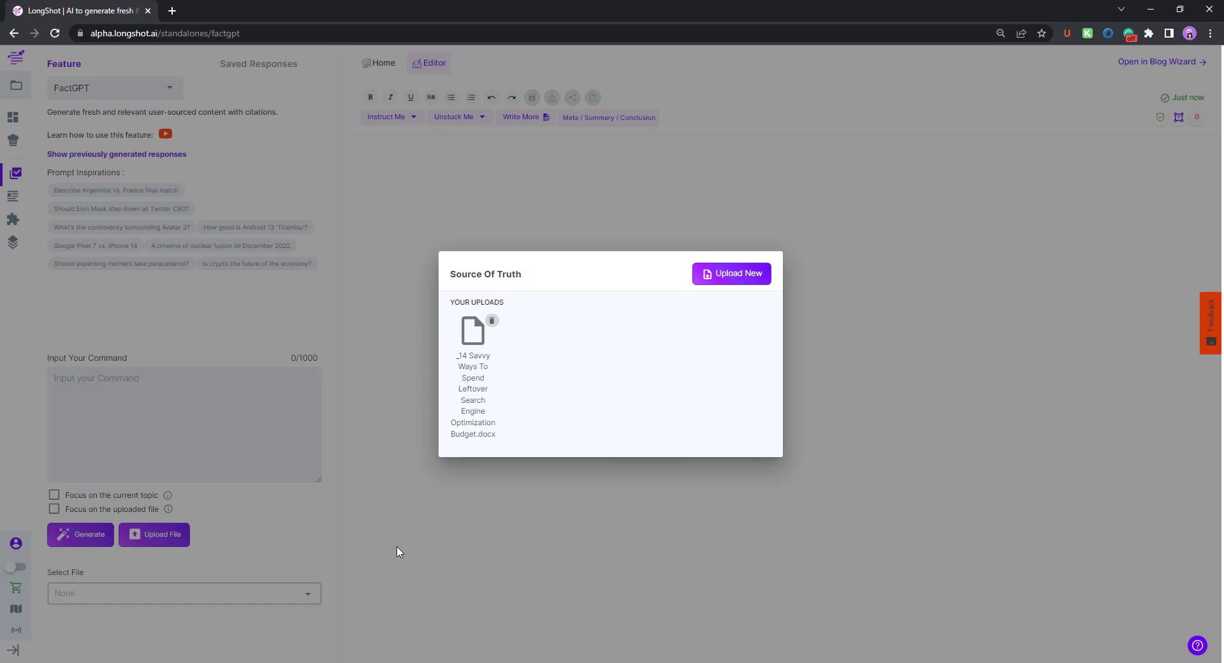
pyautogui.click(455, 532)
# - Select "_14 Savvy Ways To Spend Leftover Search Engine Optimization Budget.docx" as the file and enter the command "List 5 ways to spend the leftover SEO budget"
pyautogui.click(161, 594)
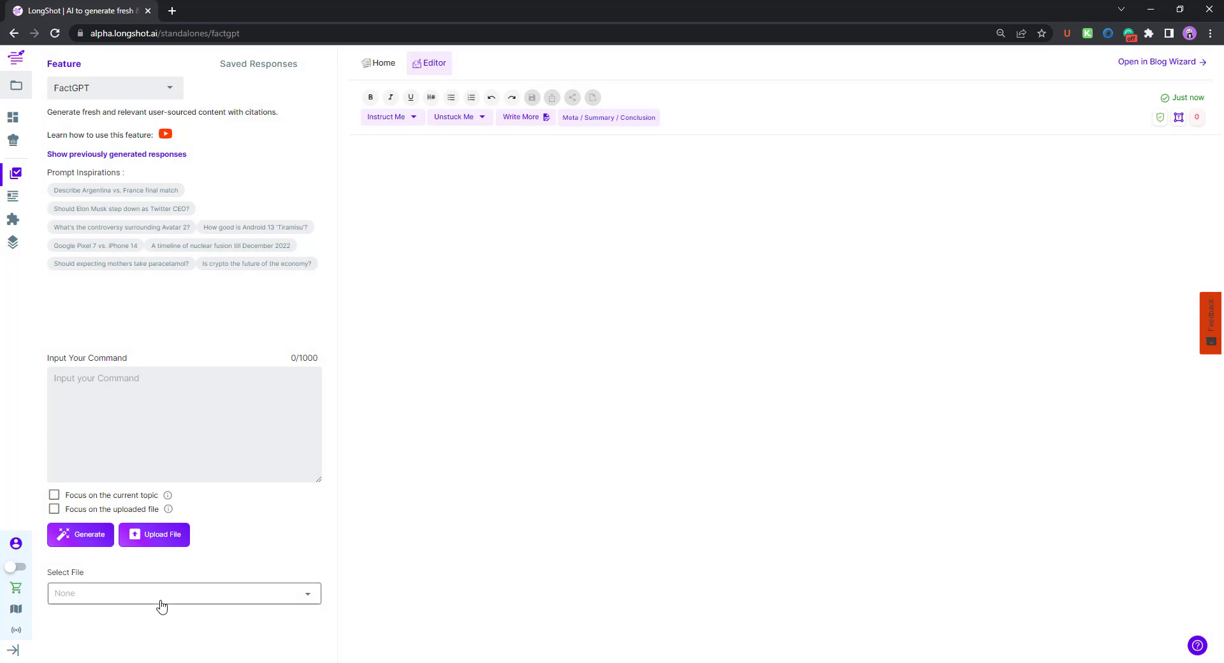
pyautogui.click(108, 625)
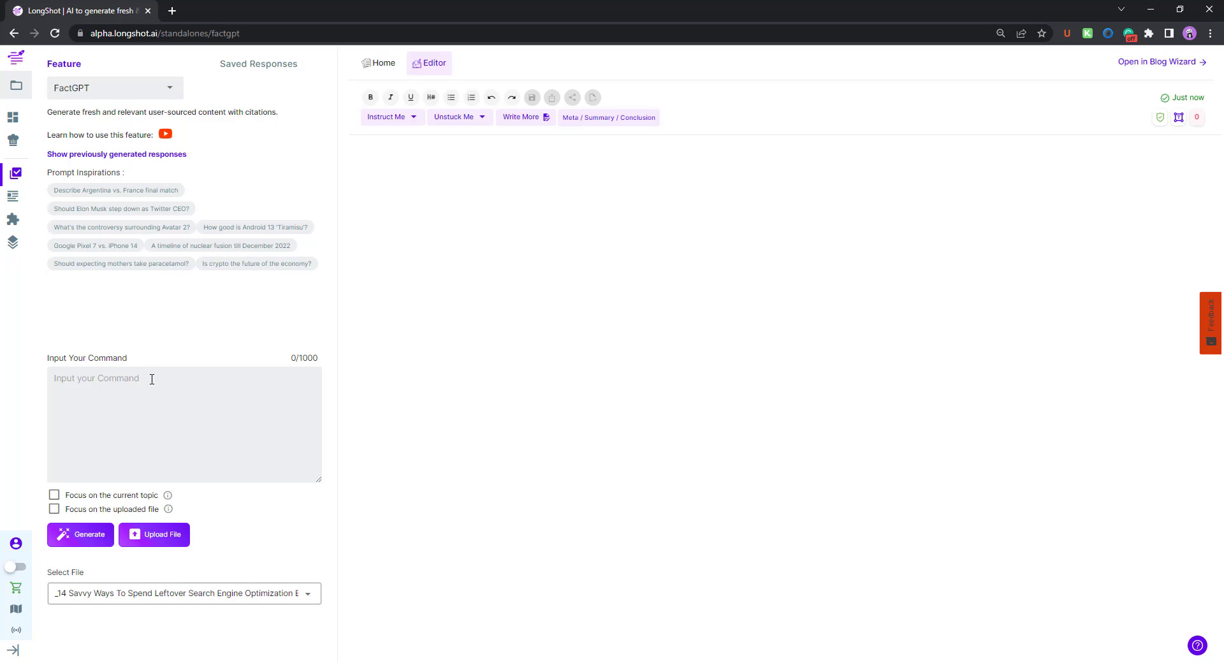
pyautogui.write('List 5 ways to spend the lf')
pyautogui.write('ftoever')
pyautogui.press('BackSpace')
pyautogui.press('BackSpace')
pyautogui.press('BackSpace')
pyautogui.press('BackSpace')
pyautogui.press('BackSpace')
pyautogui.write('over SEO budget')
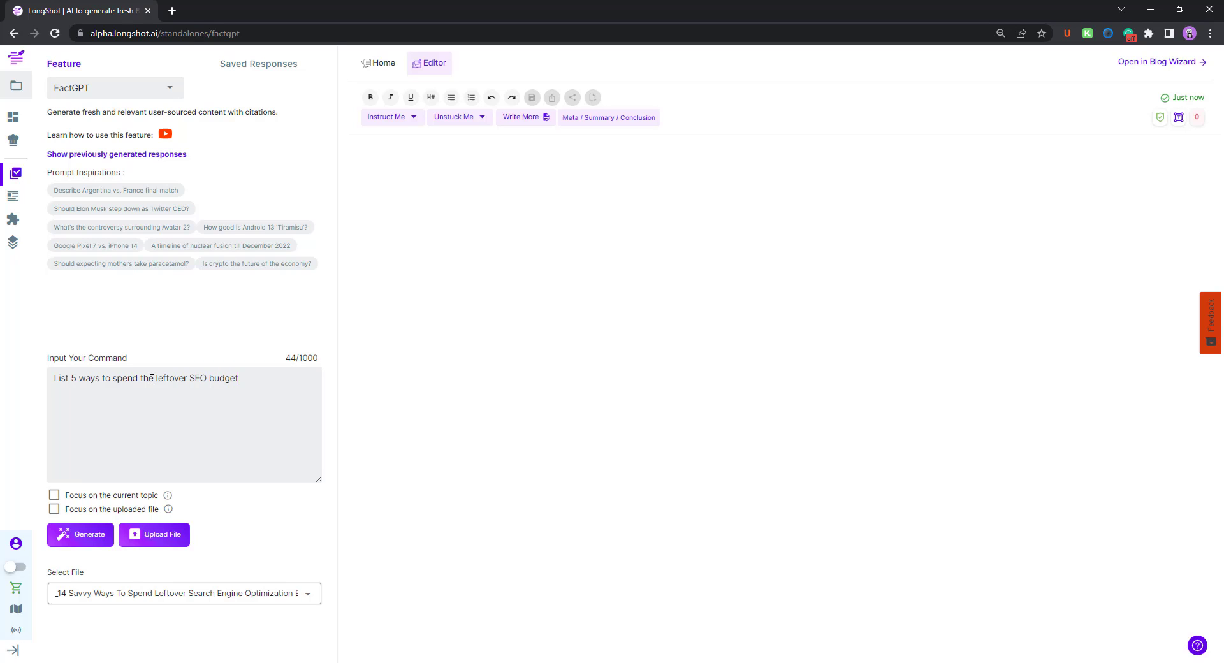
# - Generate a response with the focus on the uploaded file and add it to the editor
pyautogui.click(54, 509)
pyautogui.click(80, 538)
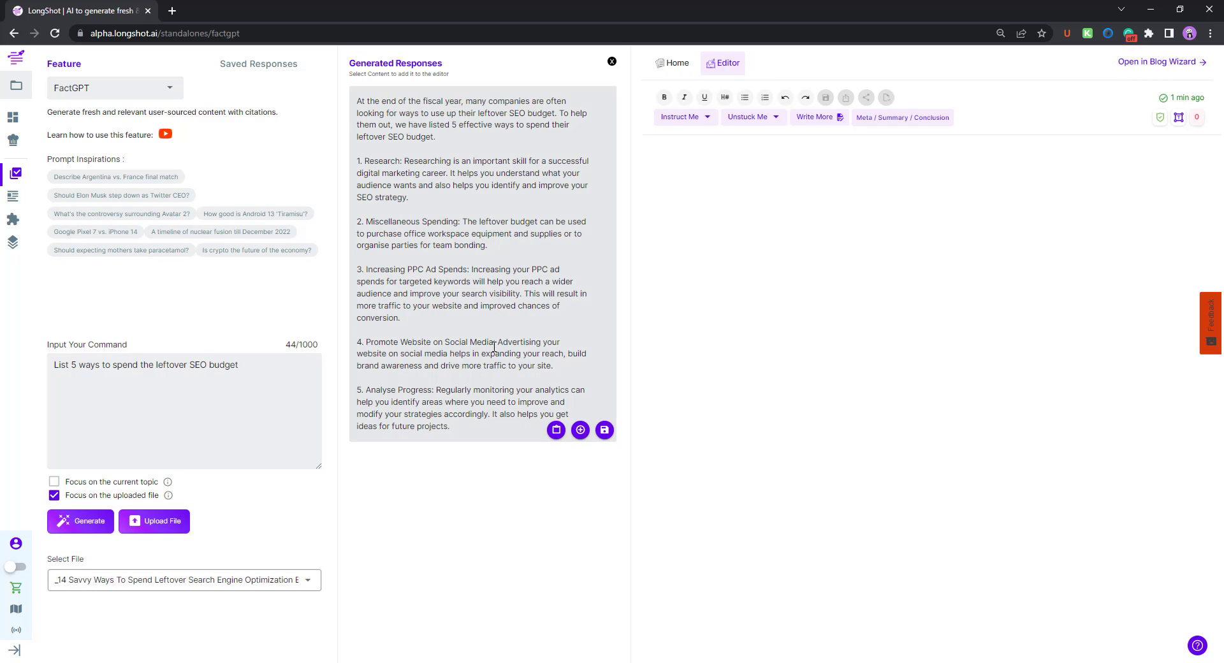
pyautogui.click(580, 429)
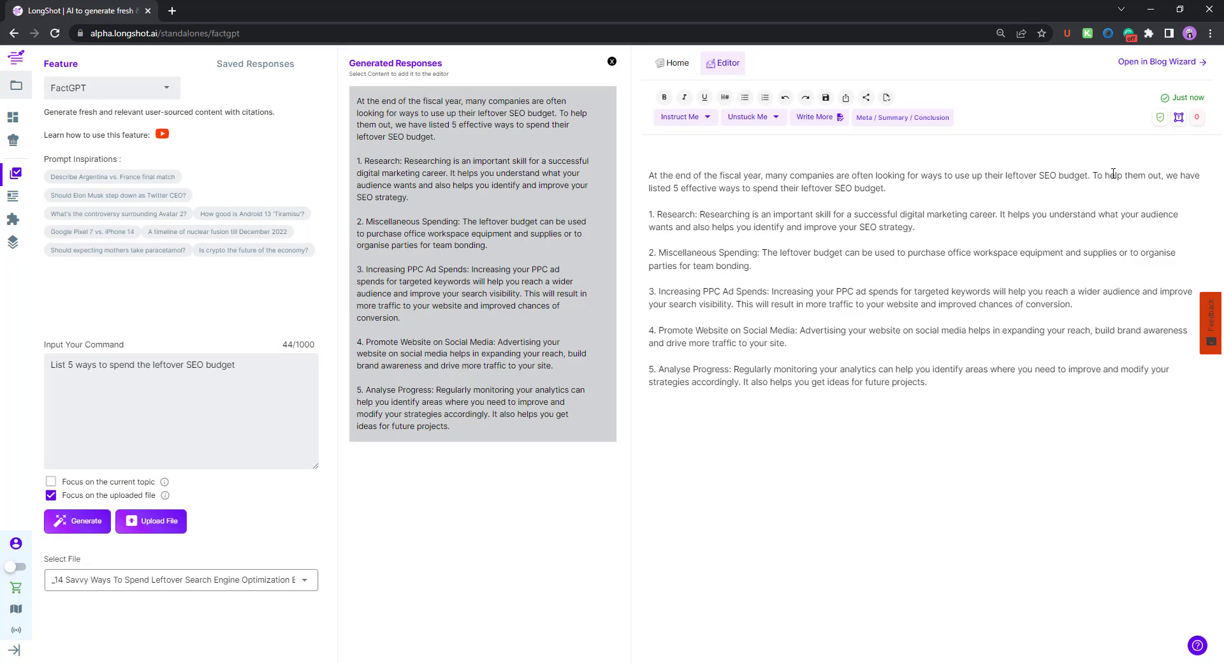
# - Review the numbered ways to spend the SEO budget in the editor against the command, and close the generated responses
pyautogui.moveTo(662, 216); pyautogui.dragTo(762, 253)
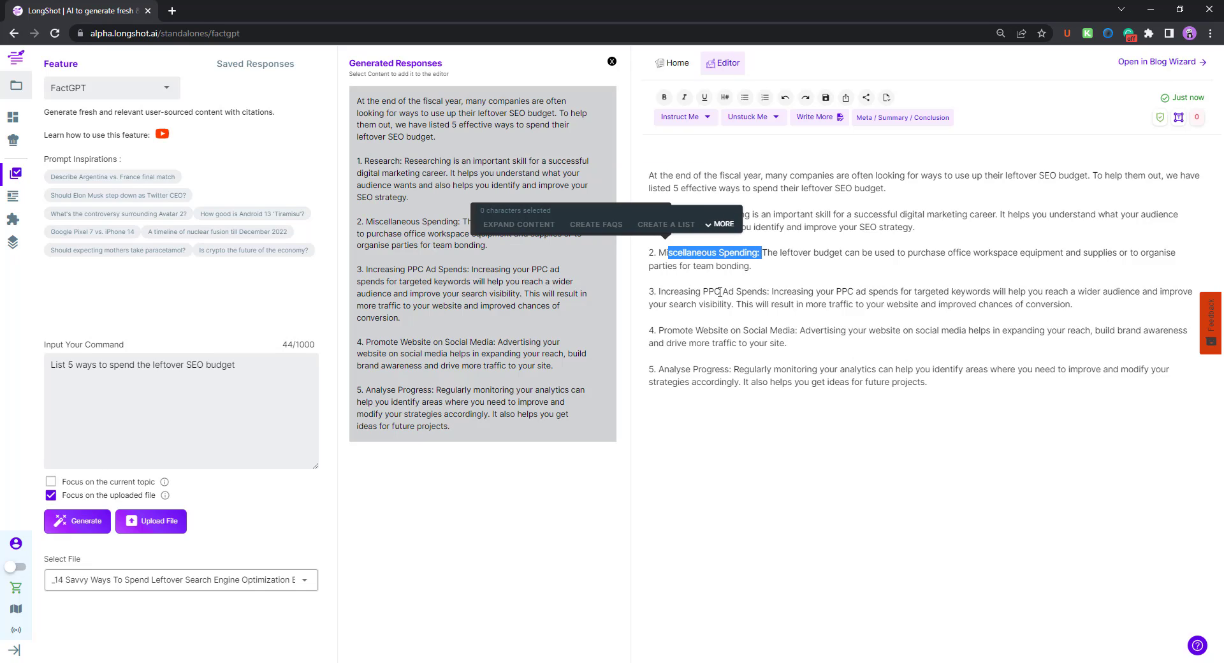
pyautogui.moveTo(662, 292); pyautogui.dragTo(828, 292)
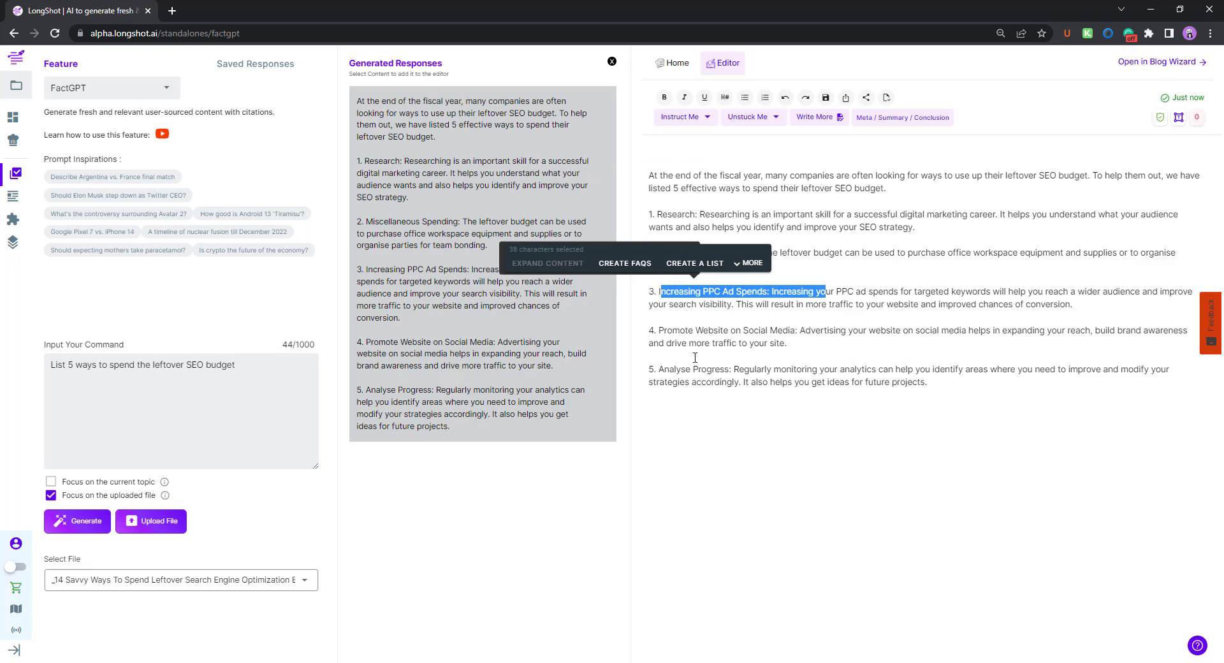
pyautogui.moveTo(667, 331); pyautogui.dragTo(770, 331)
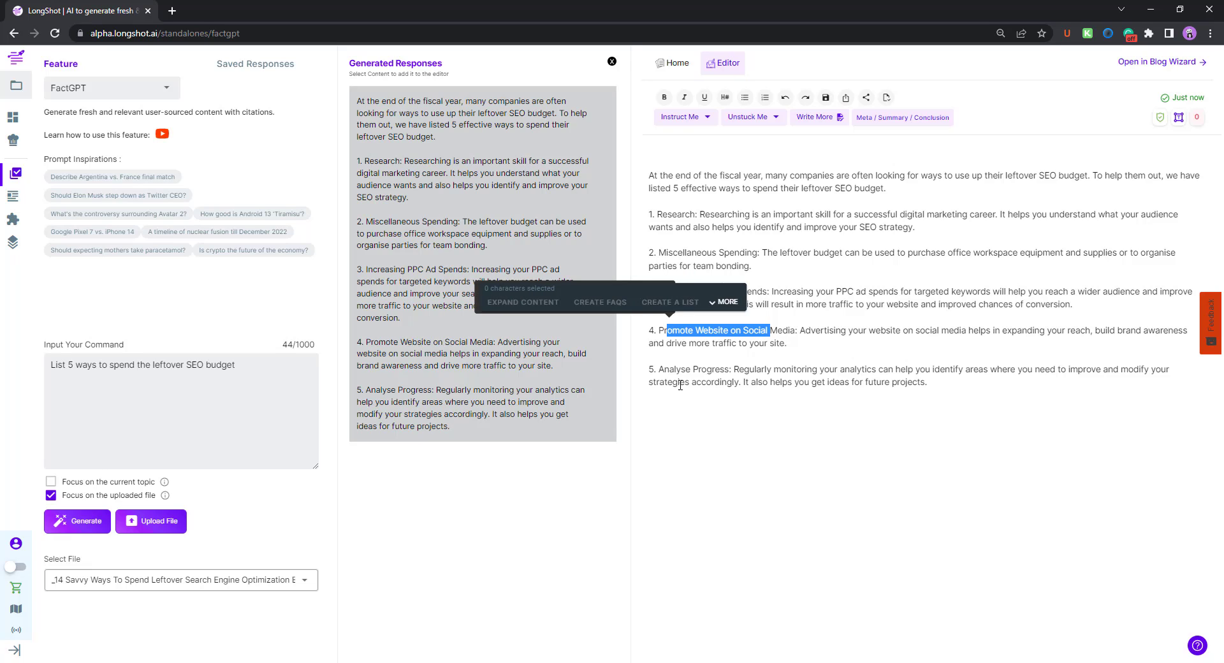
pyautogui.moveTo(658, 369); pyautogui.dragTo(731, 369)
pyautogui.click(726, 382)
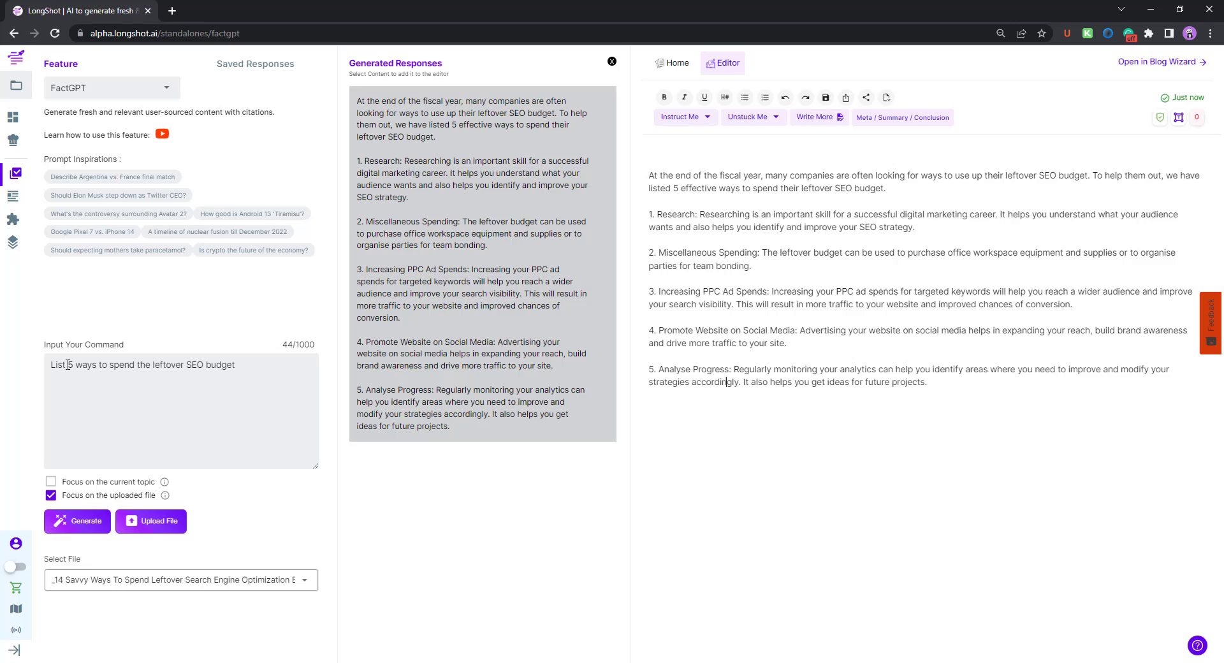
pyautogui.moveTo(68, 365); pyautogui.dragTo(75, 365)
pyautogui.click(934, 450)
pyautogui.click(611, 61)
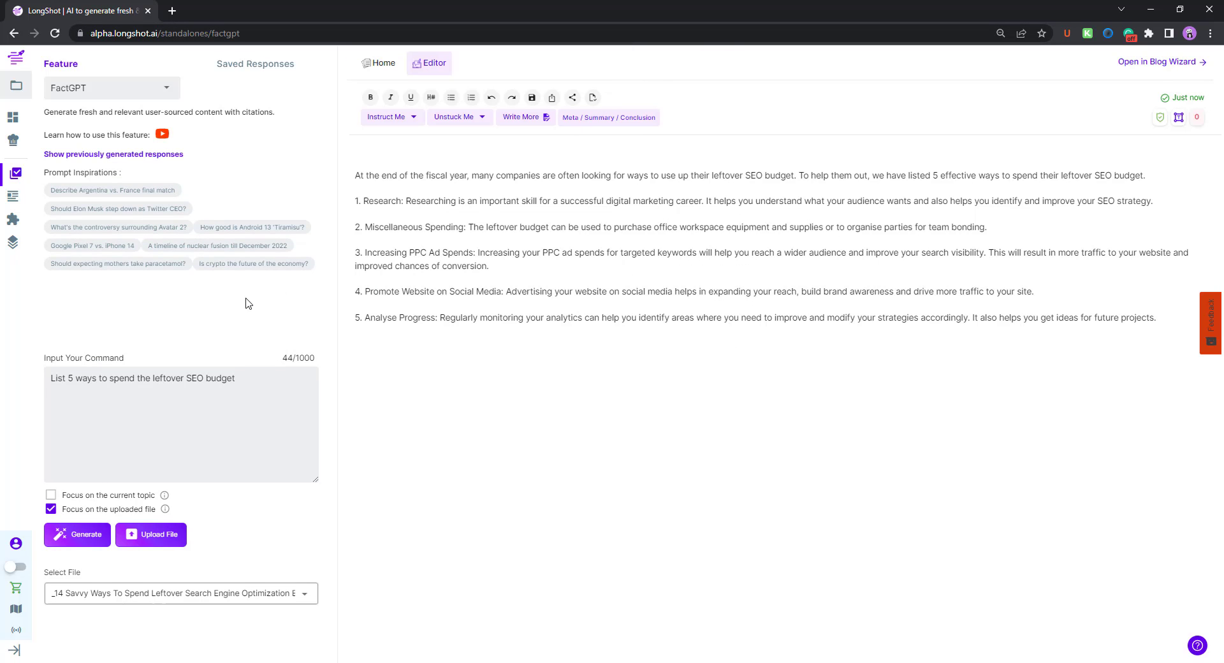